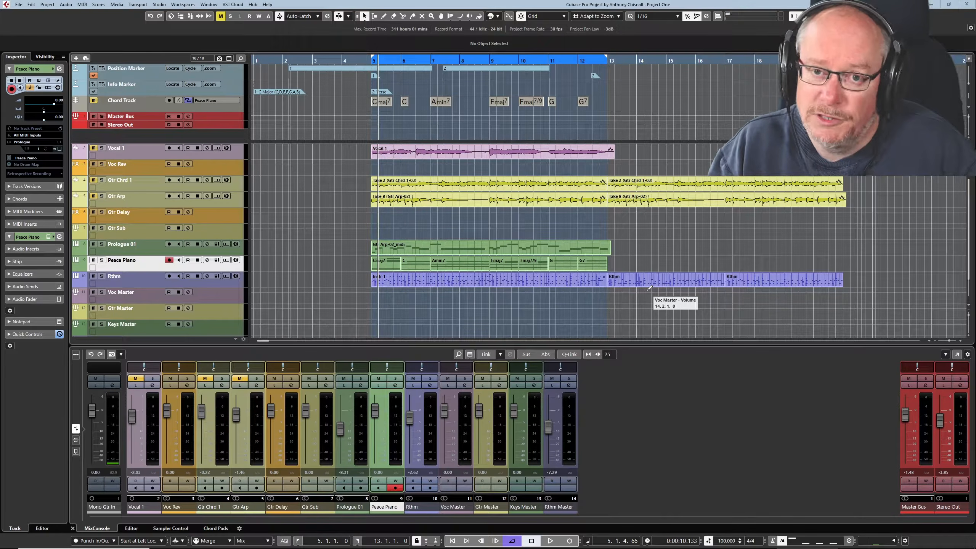
Turn off Automatic Scales for the Chord Track, show its scale events, and select the C Major event at bar 5.
key("g")
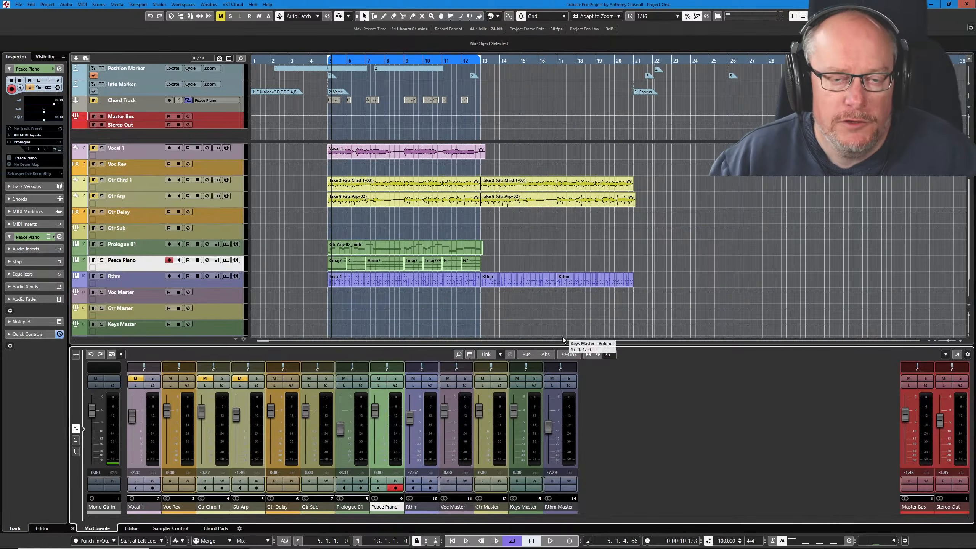
left_click(147, 106)
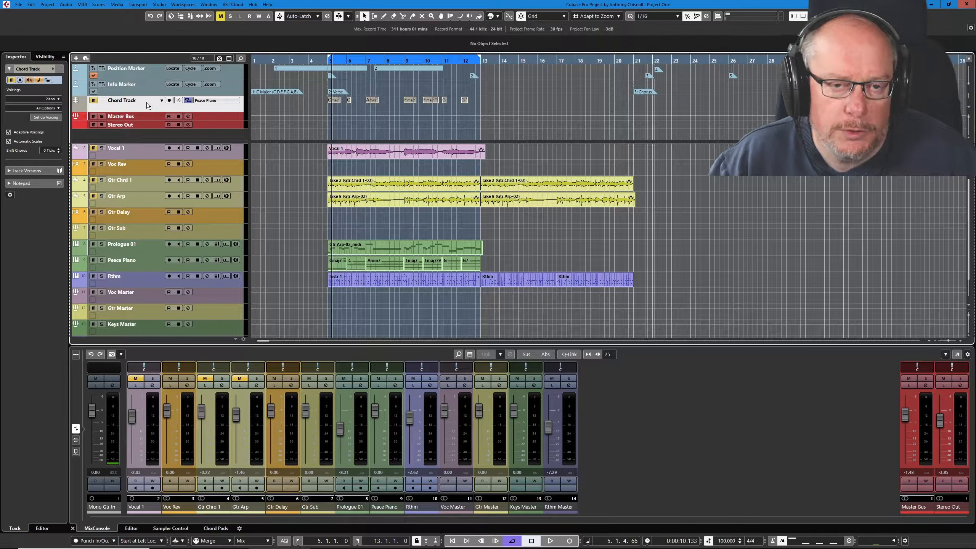
left_click(9, 141)
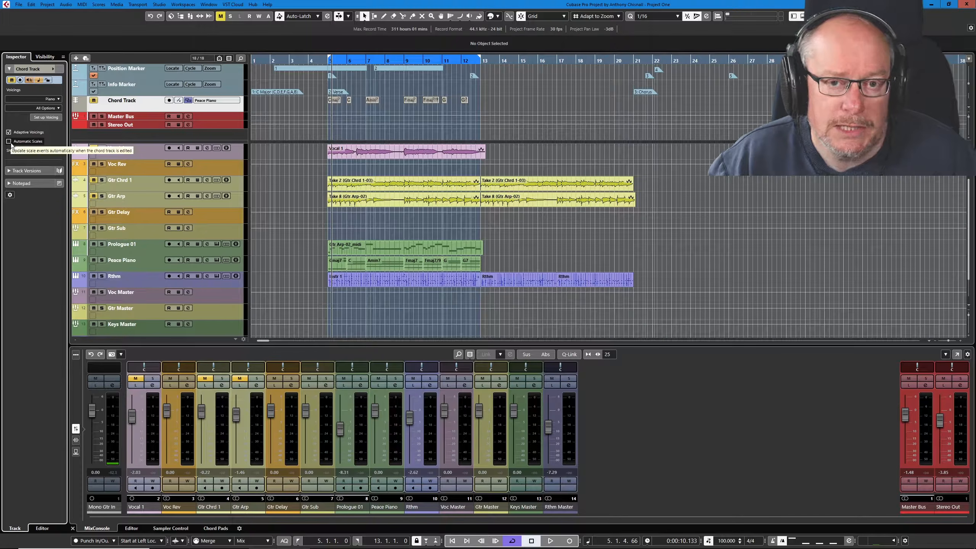
left_click(179, 100)
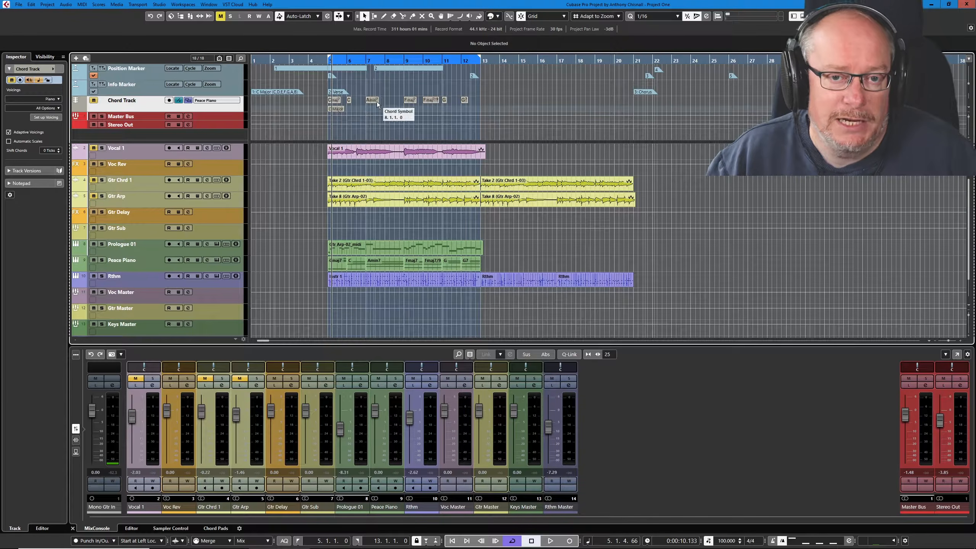
left_click(333, 110)
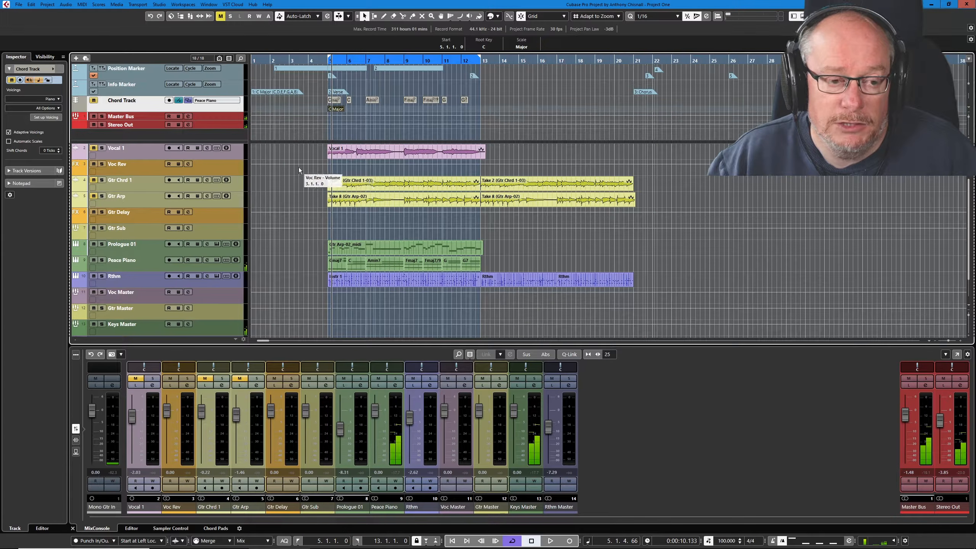
Add a scale event at bar 9 of the Chord Track and set it to C Pentatonic.
right_click(305, 160)
left_click(328, 171)
left_click(409, 109)
key("1")
double_click(410, 108)
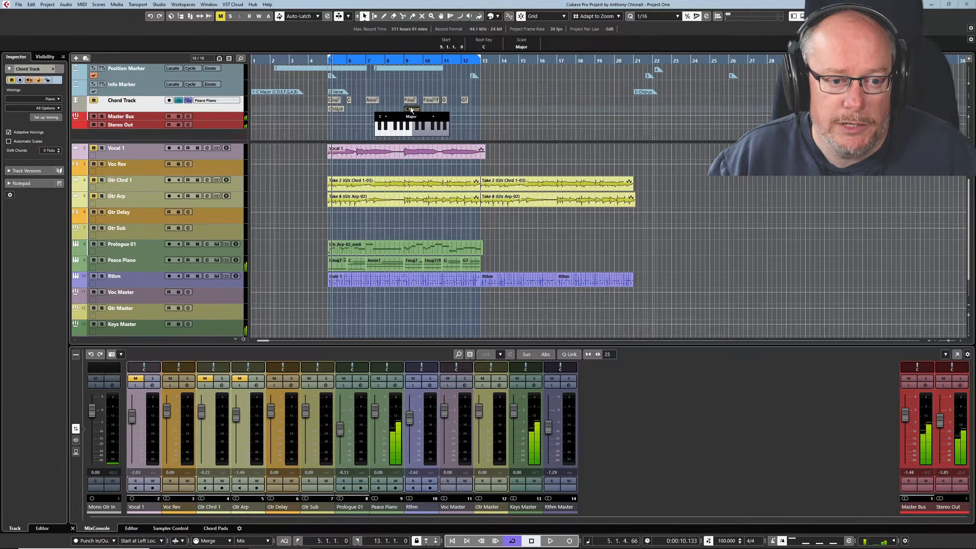
left_click(432, 118)
left_click(426, 160)
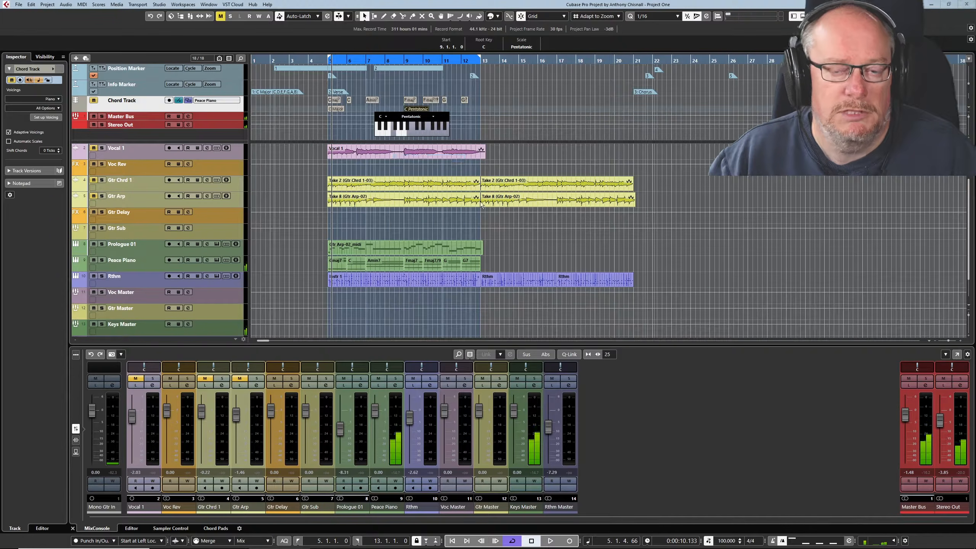
Erase the Pentatonic scale event at bar 9 and reselect the C Major event at bar 5.
left_click(419, 110)
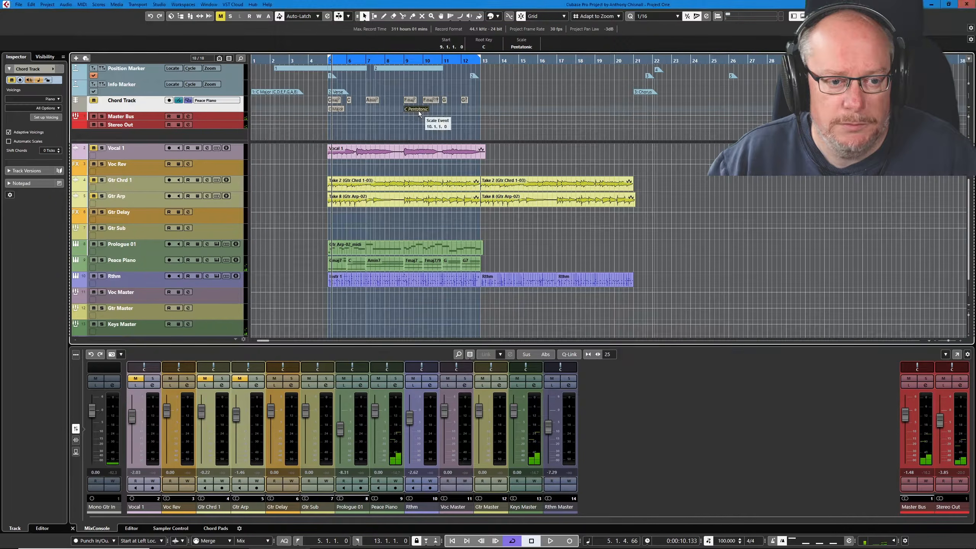
key("5")
left_click(418, 109)
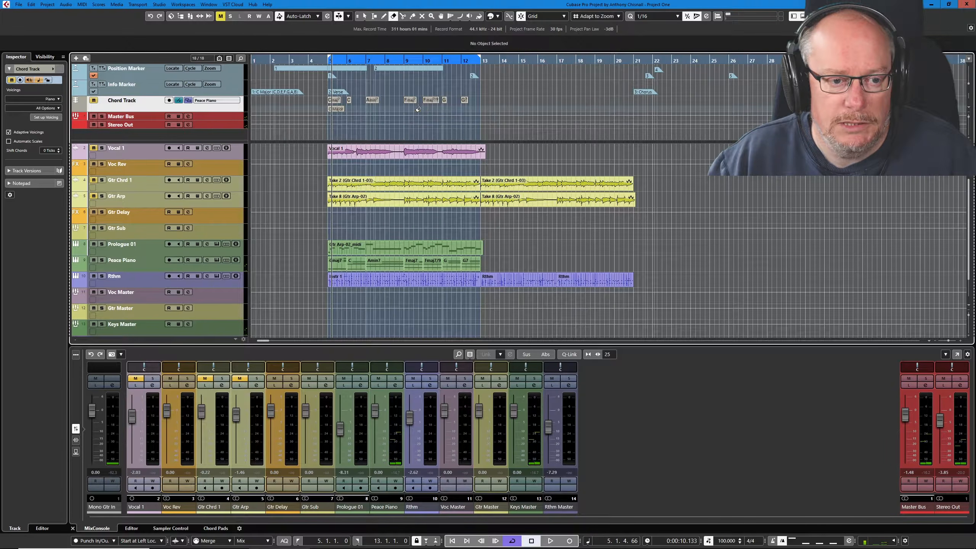
key("1")
left_click(338, 109)
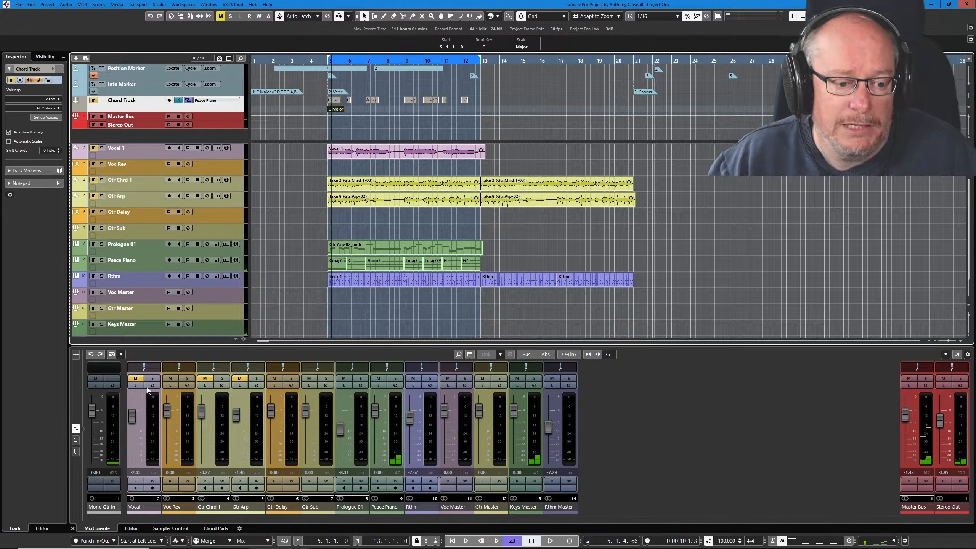
Open the Gtr Arp-02_midi part on the Prologue 01 track in the note editor.
left_click(172, 246)
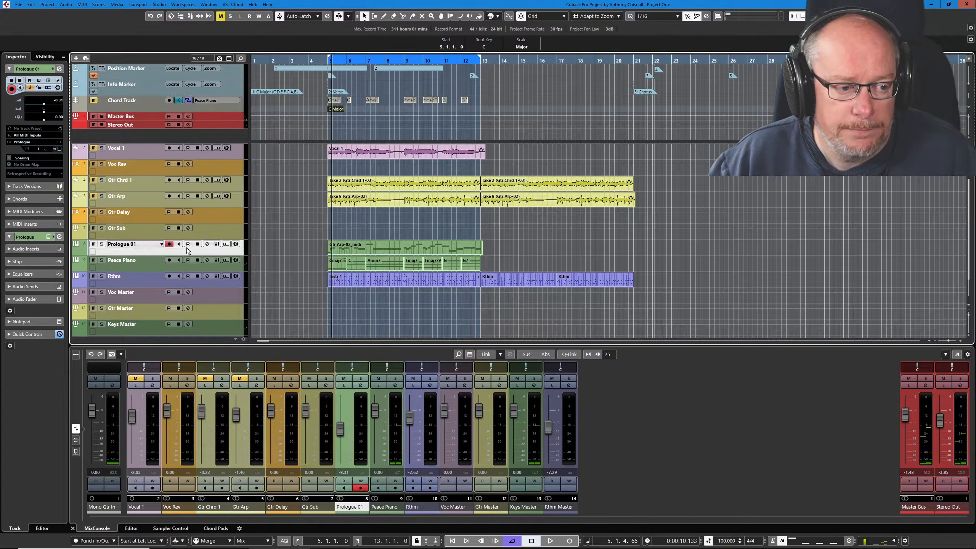
left_click(369, 246)
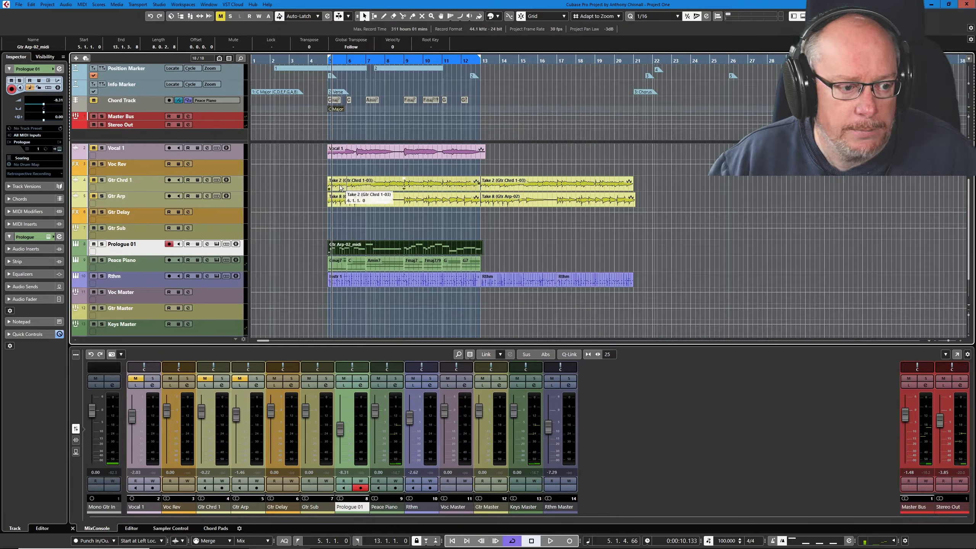
double_click(395, 245)
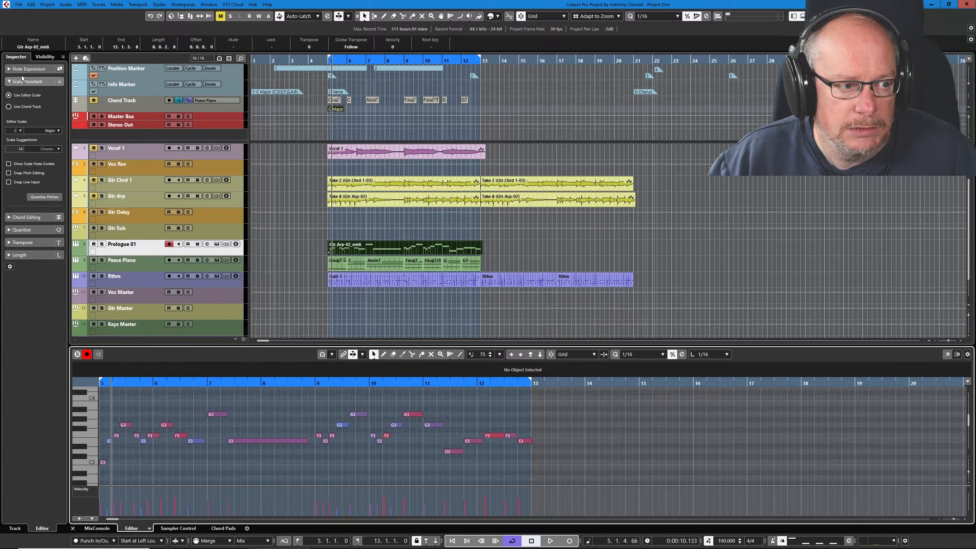
Make the Scale Assistant use the Chord Track in Scales mode and show the scale note guides.
left_click(9, 108)
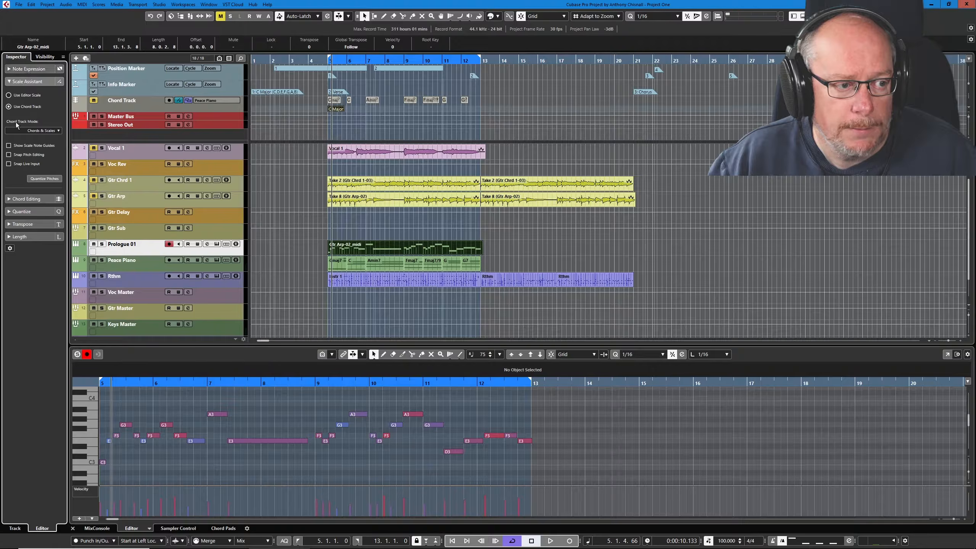
left_click(41, 130)
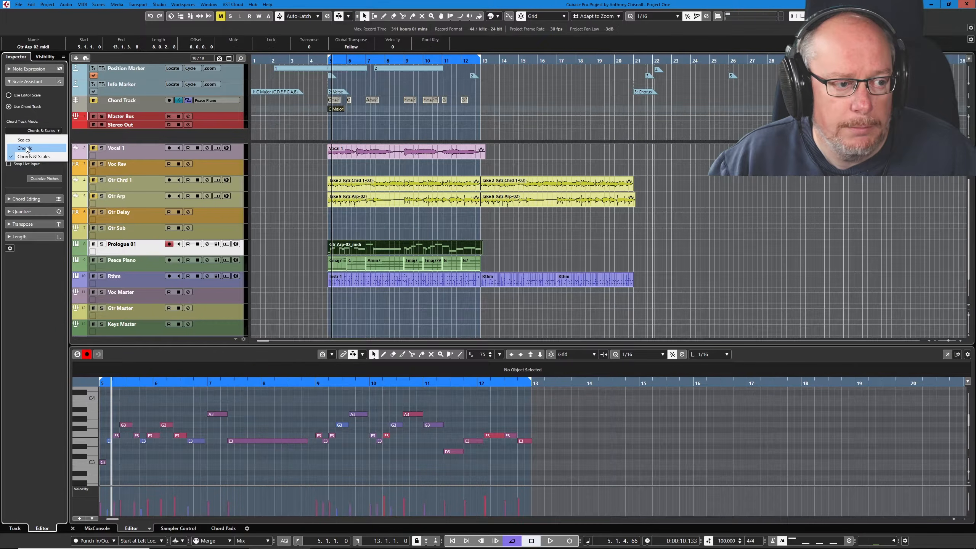
left_click(28, 139)
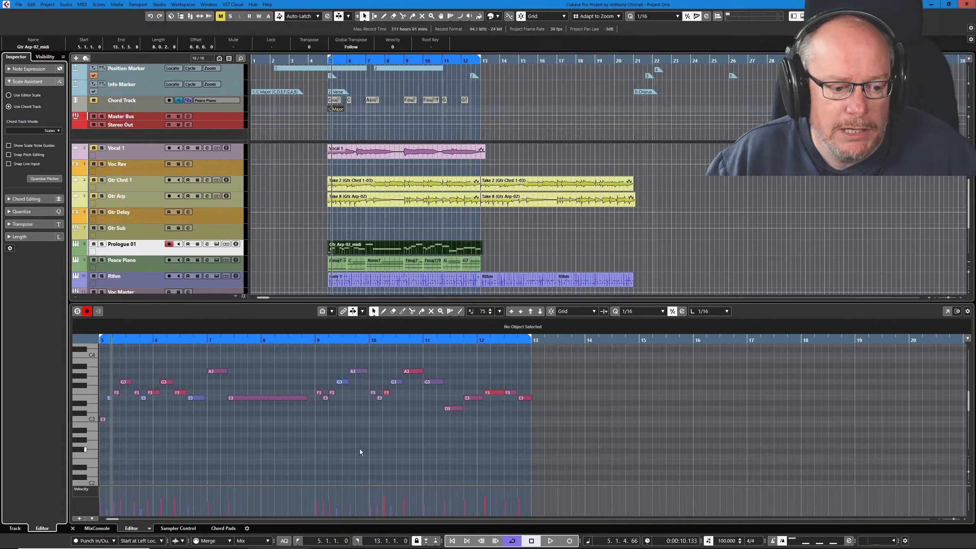
scroll(360, 449, "up", 2)
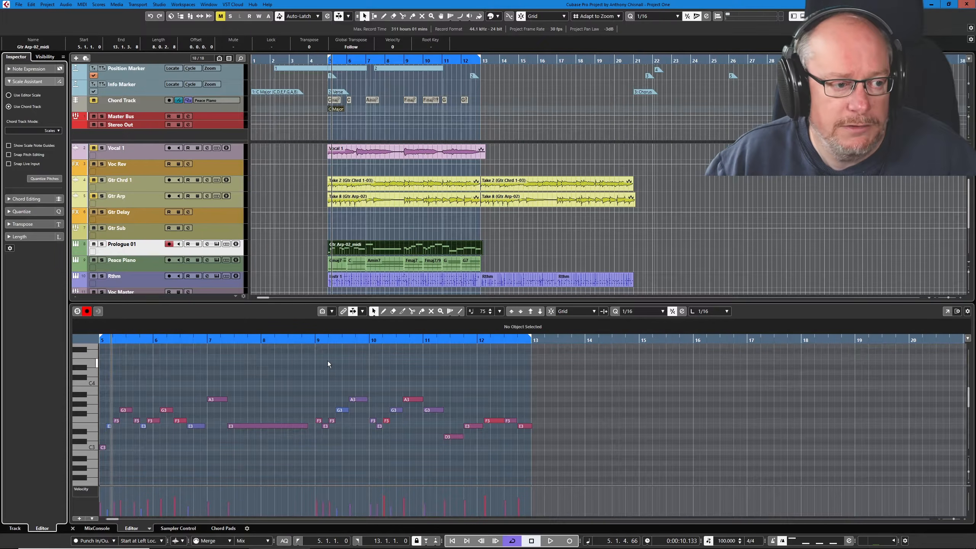
left_click(9, 146)
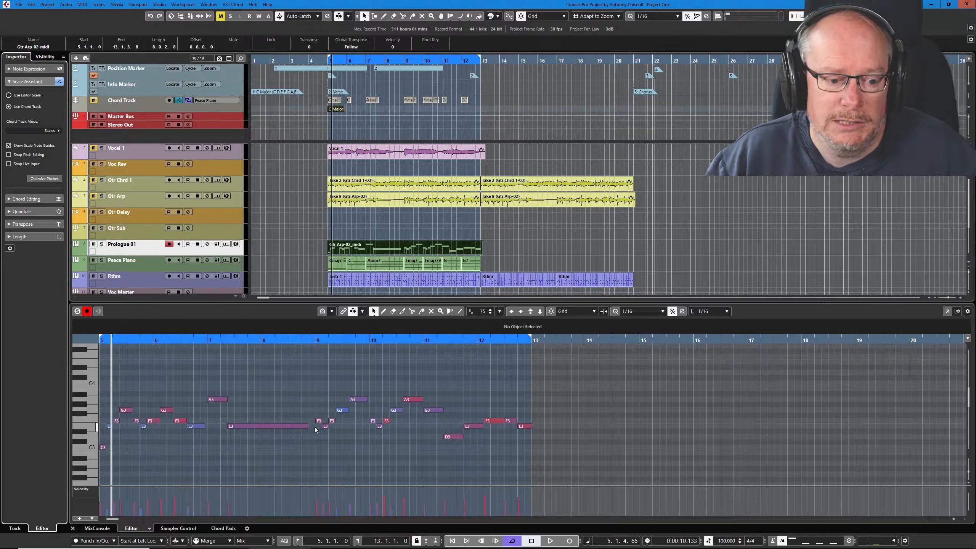
Change the Chord Track's scale event at bar 5 to C Harmonic Minor.
double_click(336, 108)
left_click(357, 117)
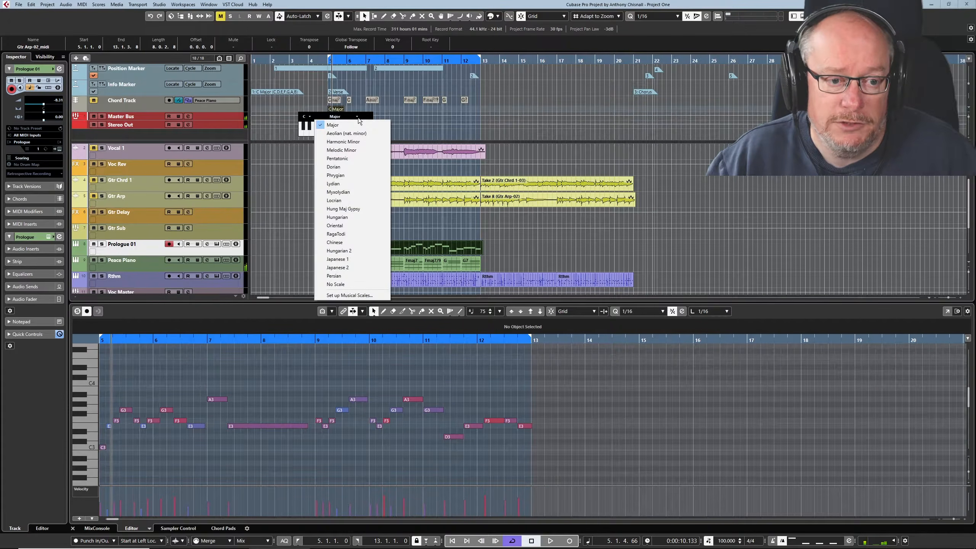
left_click(352, 142)
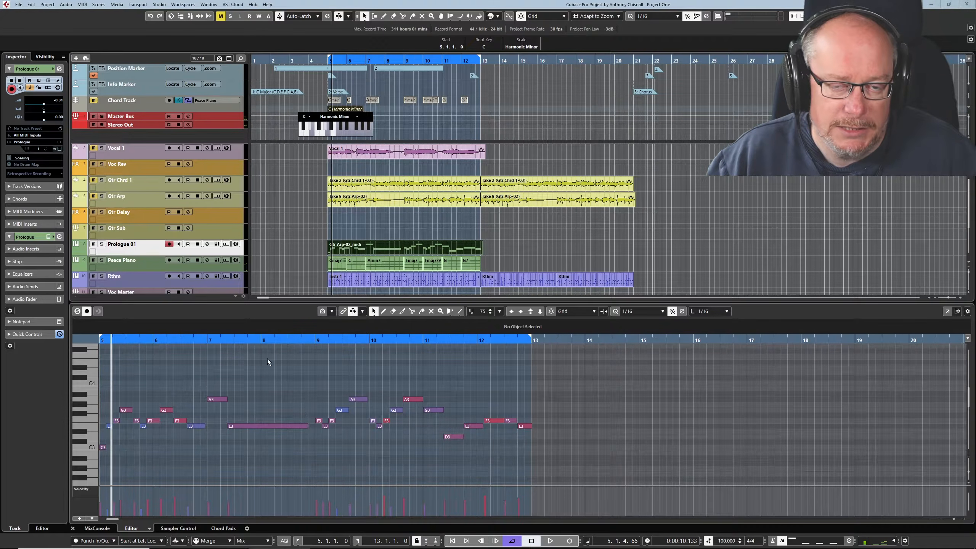
Set the Chord Track's scale event at bar 5 back to C Major.
left_click(357, 117)
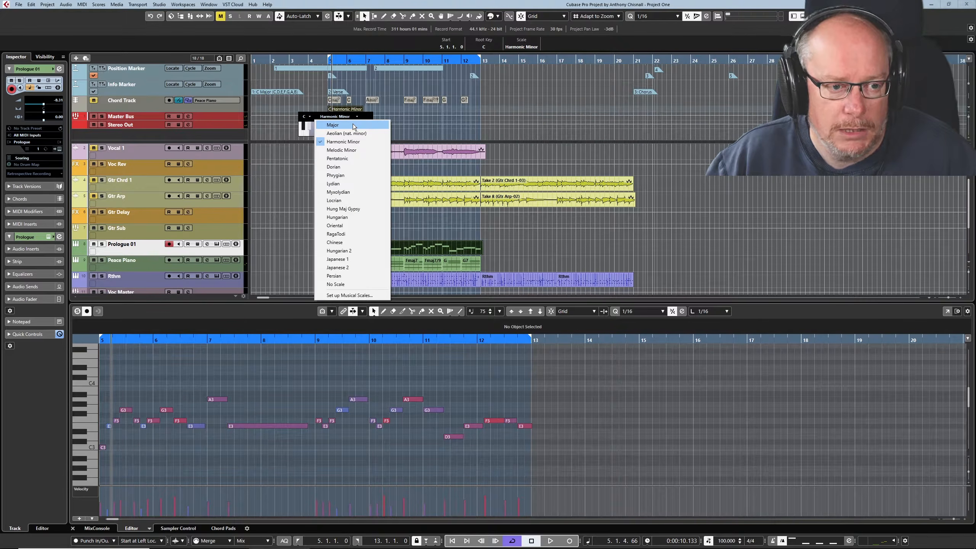
left_click(352, 124)
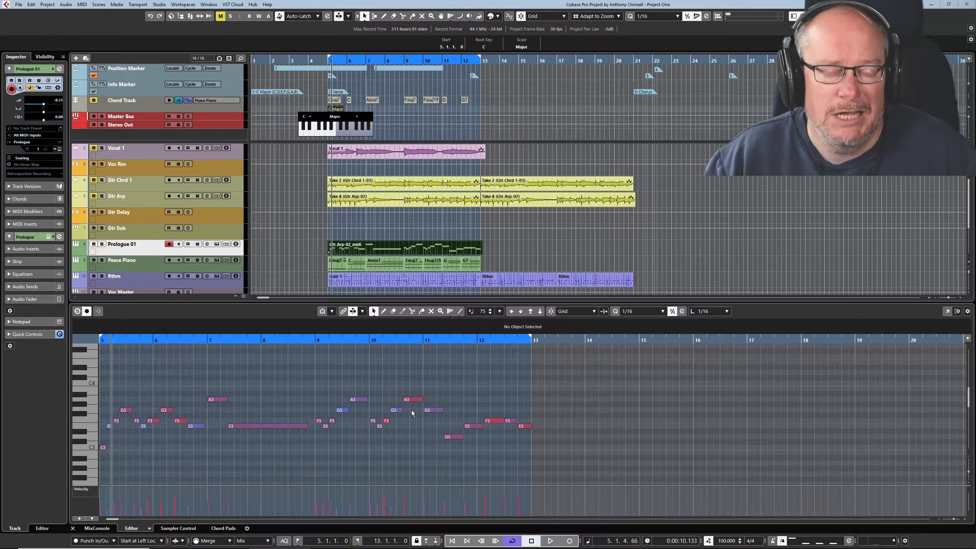
left_click(406, 433)
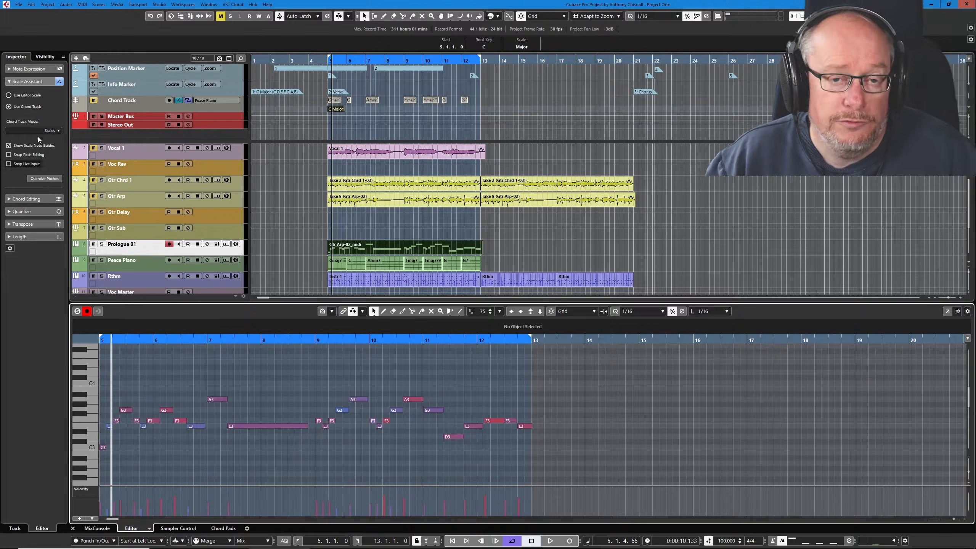
Enable Snap Pitch Editing and Snap Live Input, and step the long E3 note at bar 7 up the scale and back to E3.
left_click(9, 155)
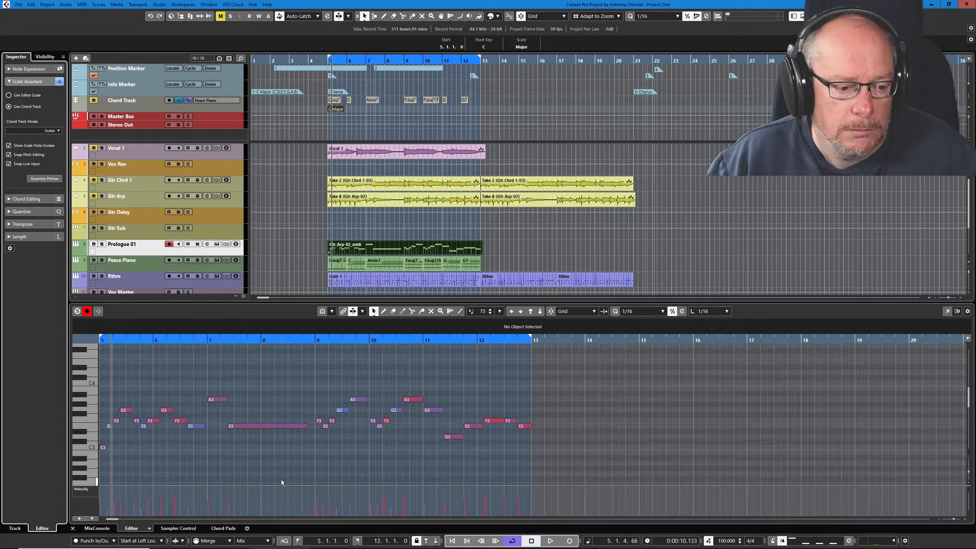
left_click(260, 426)
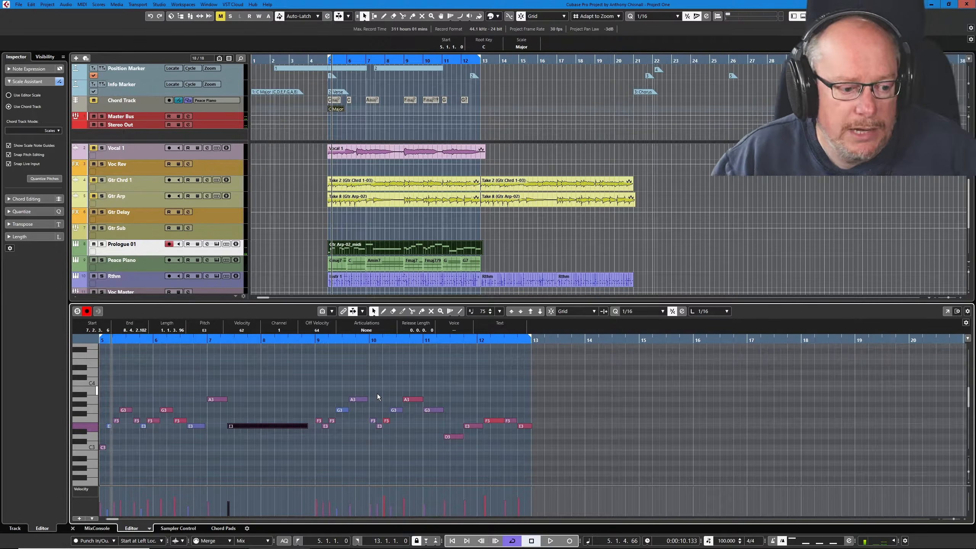
key("Up")
key("Up")
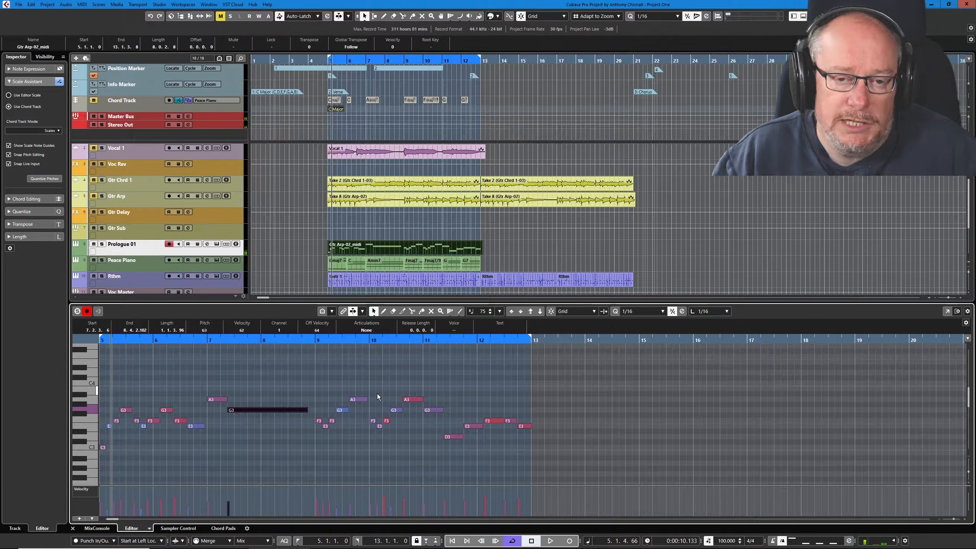
key("Up")
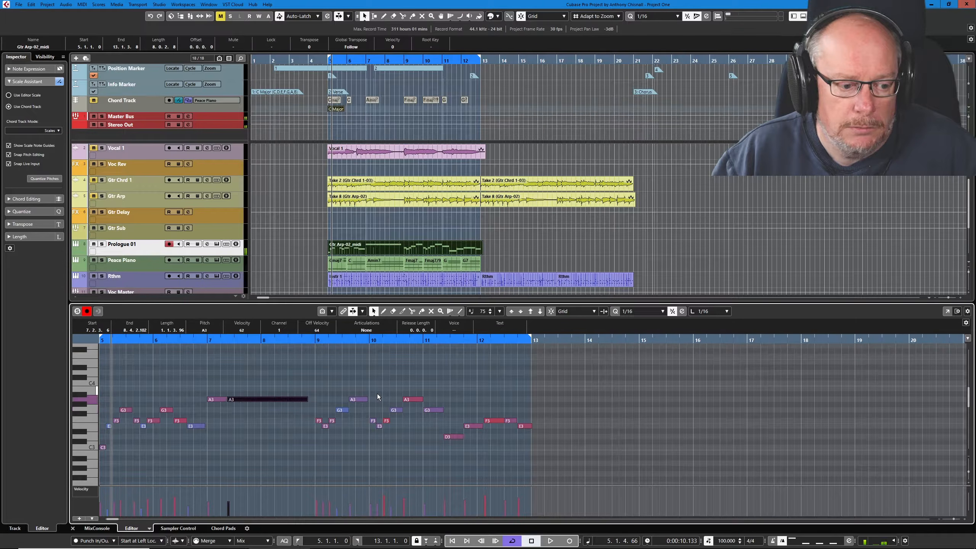
key("Up")
key("Down")
key("Down")
key("Down")
key("Down")
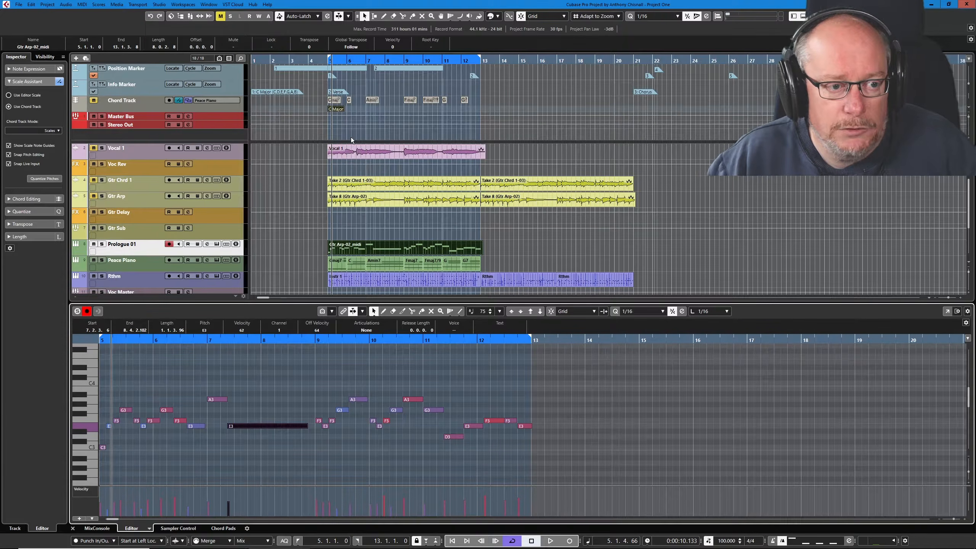
Add a scale event at bar 9 of the Chord Track and set it to C Harmonic Minor.
left_click(384, 17)
left_click(406, 109)
key("1")
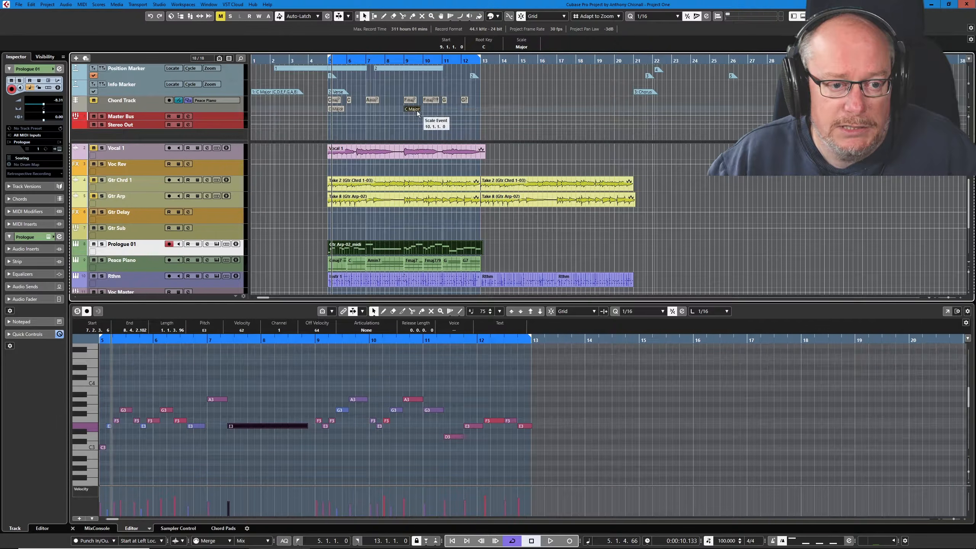
double_click(413, 109)
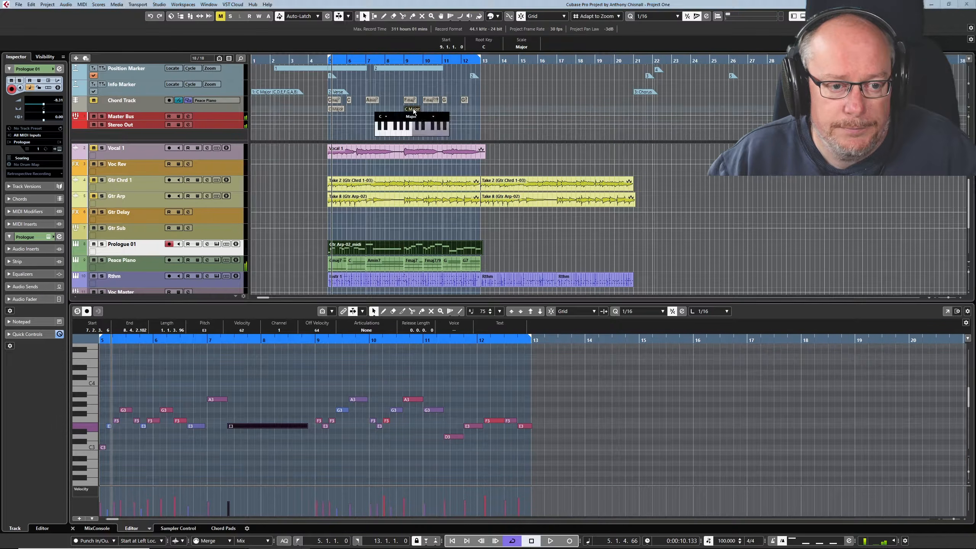
left_click(434, 117)
left_click(413, 131)
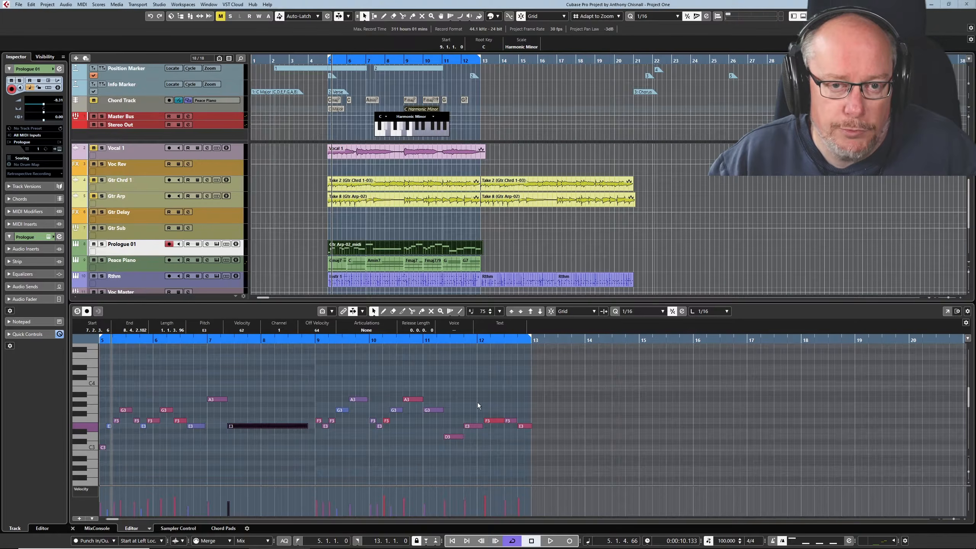
left_click(455, 409)
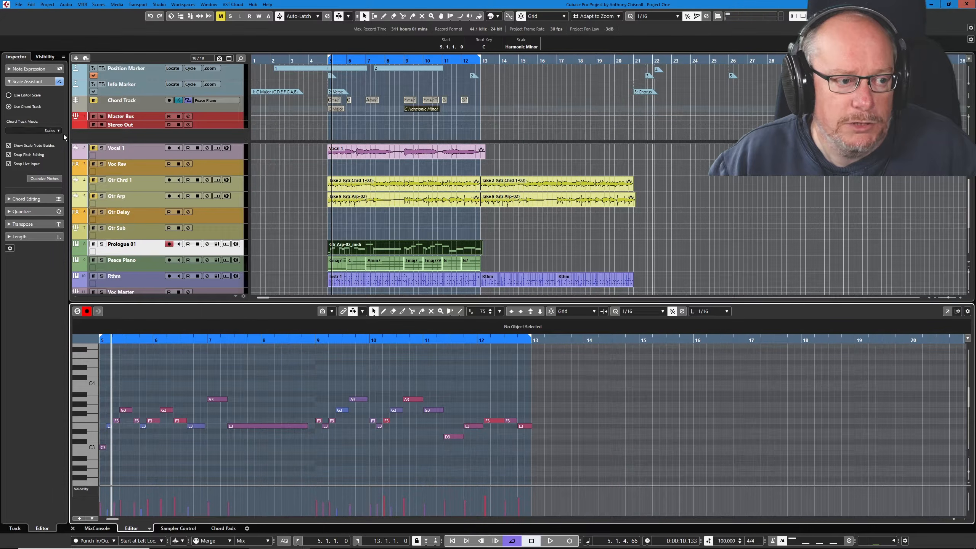
Switch the Scale Assistant's Chord Track Mode to Chords, and set it back to Scales.
left_click(50, 130)
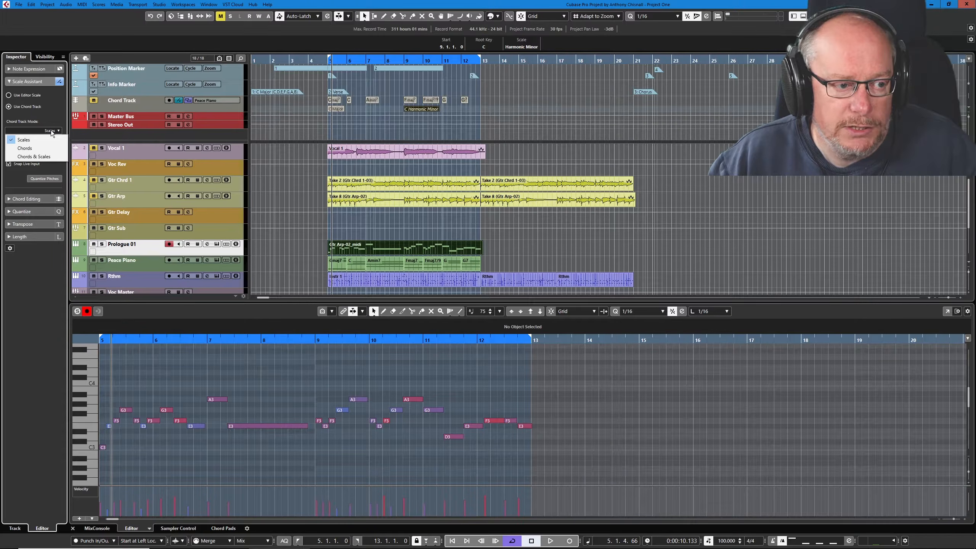
left_click(25, 148)
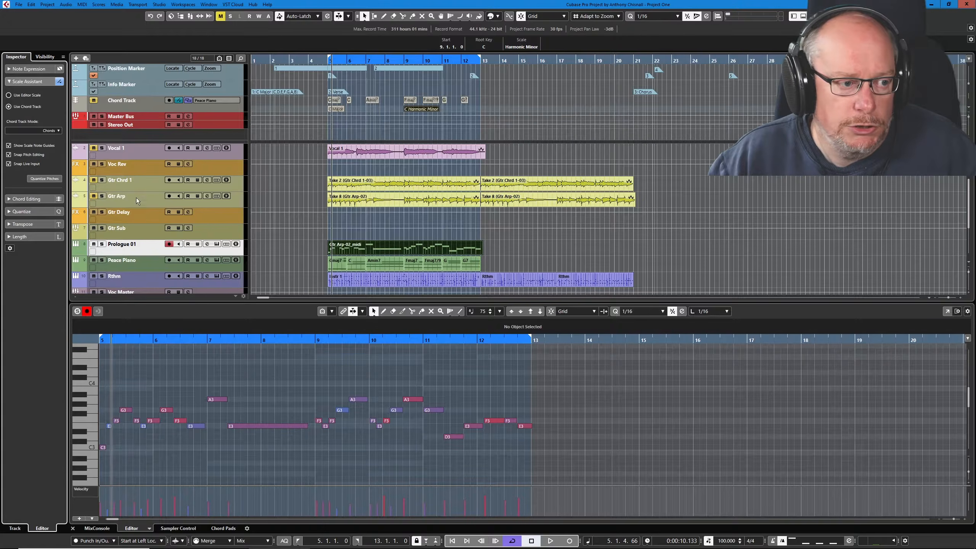
left_click(55, 131)
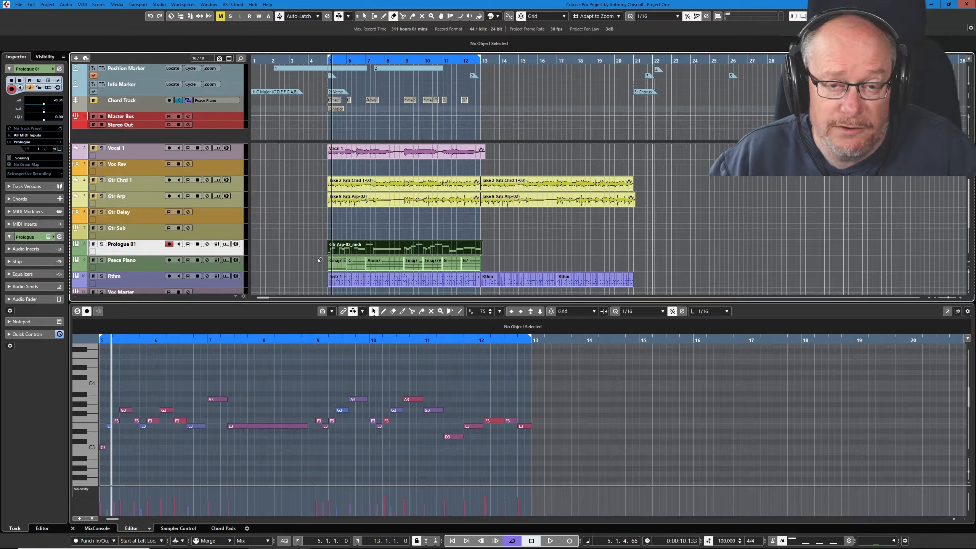
Delete the chord parts on the Peace Piano track and place a Peace Piano MIDI loop from the MediaBay on it at bar 5.
left_click_drag(321, 260, 522, 268)
key("Delete")
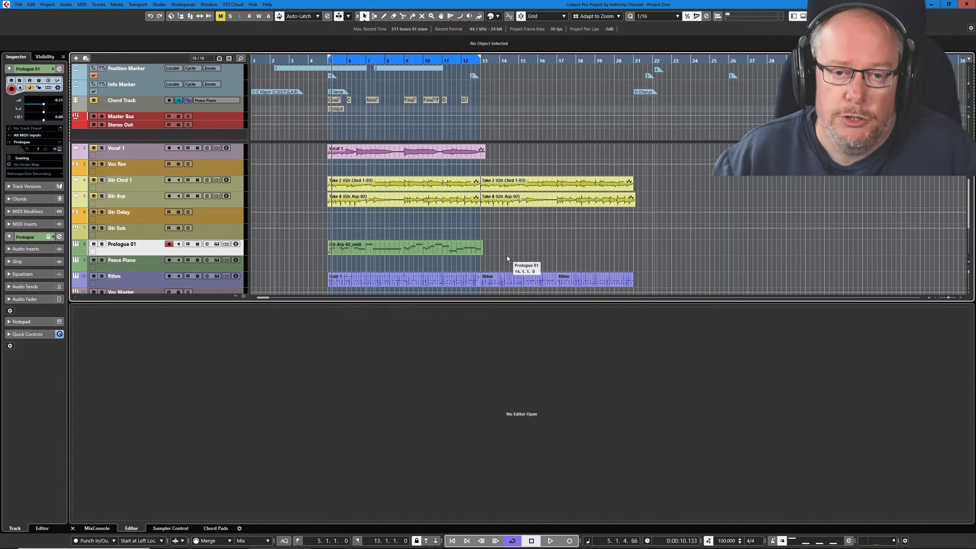
left_click(171, 18)
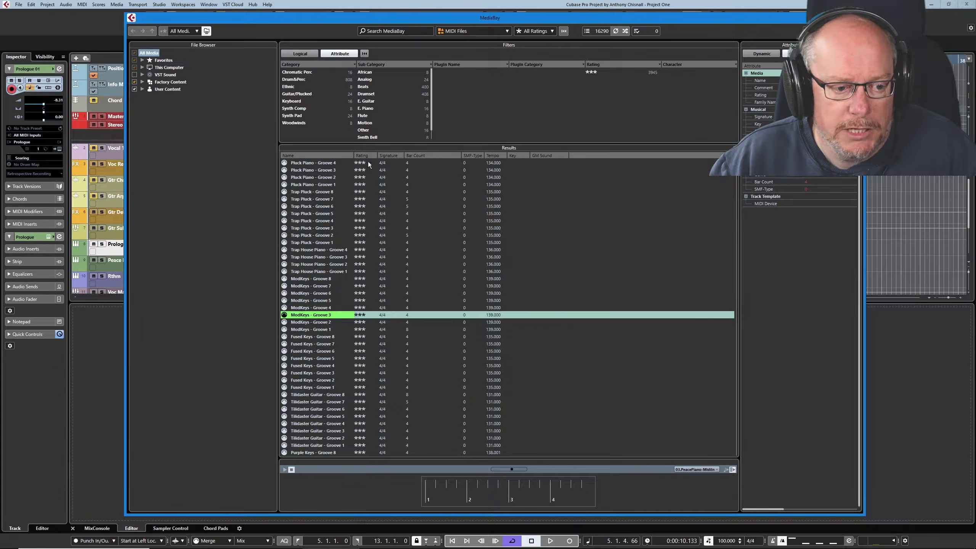
left_click_drag(294, 18, 975, 18)
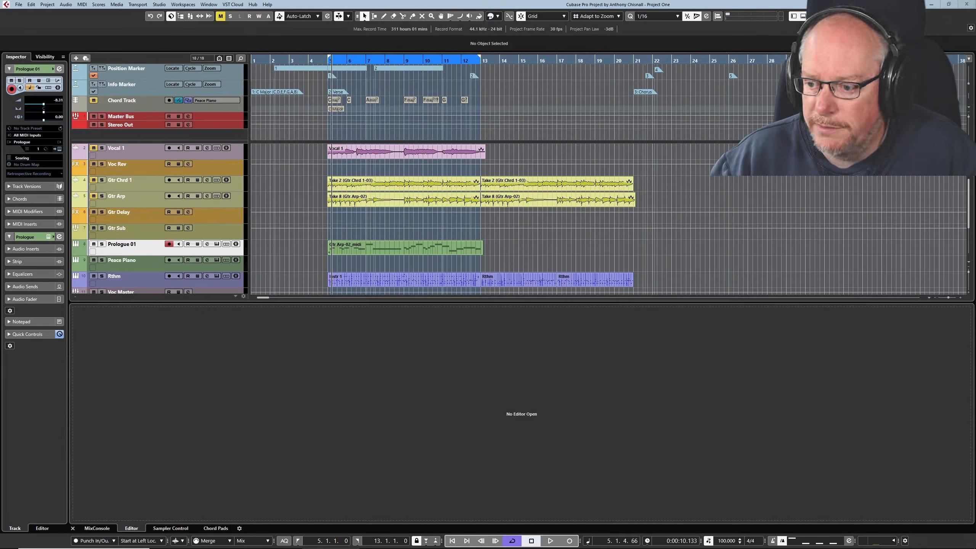
left_click_drag(975, 400, 331, 265)
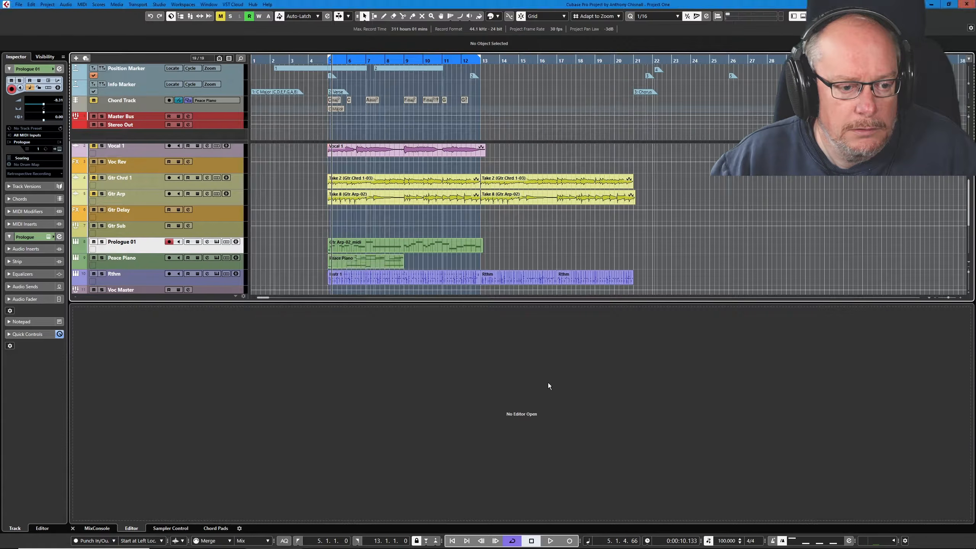
Duplicate the Peace Piano part to bar 9 and glue both copies into one part spanning bars 5 to 13.
double_click(372, 262)
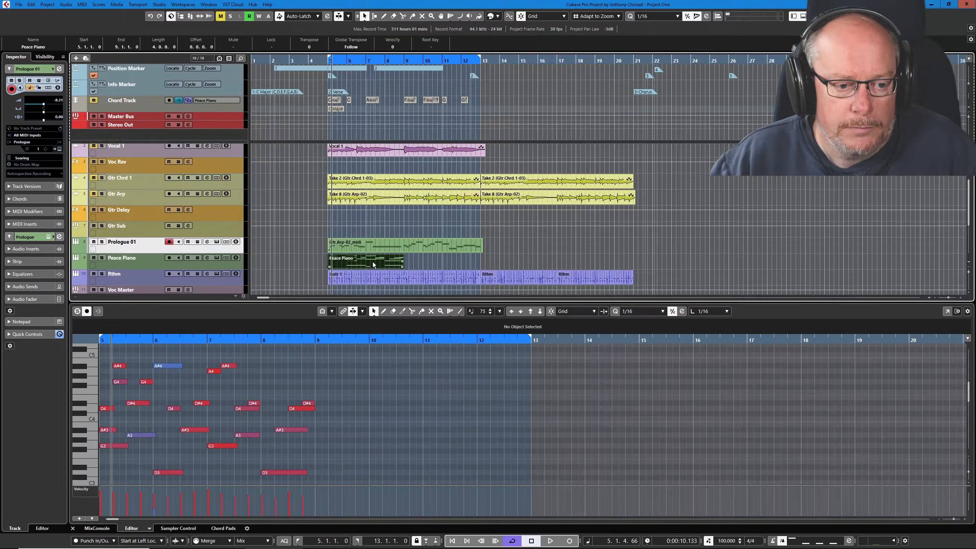
key("ctrl+d")
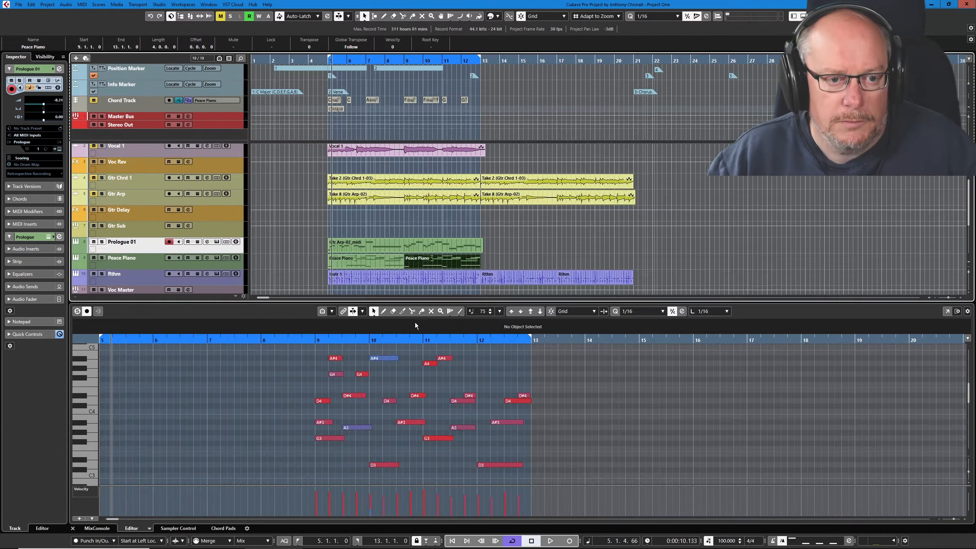
right_click(324, 214)
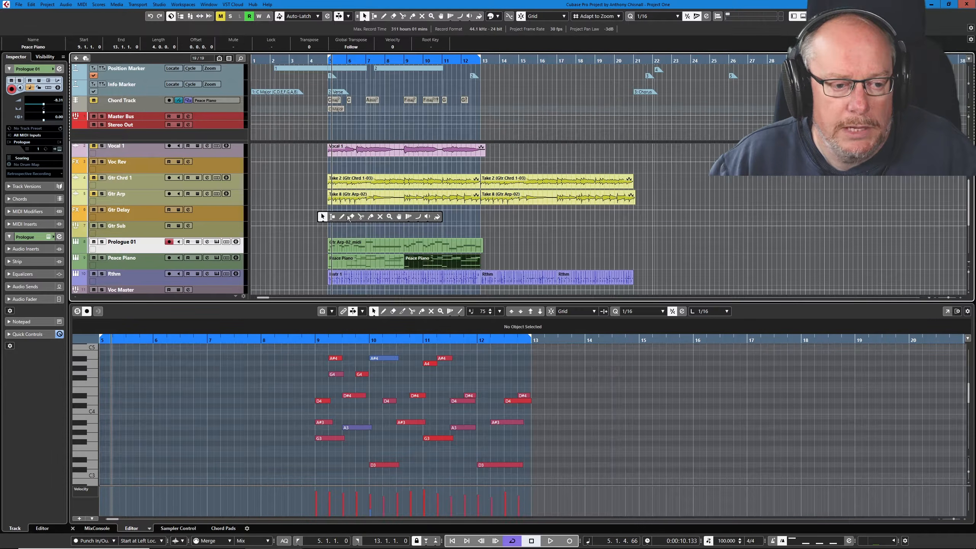
left_click(372, 218)
left_click(390, 260)
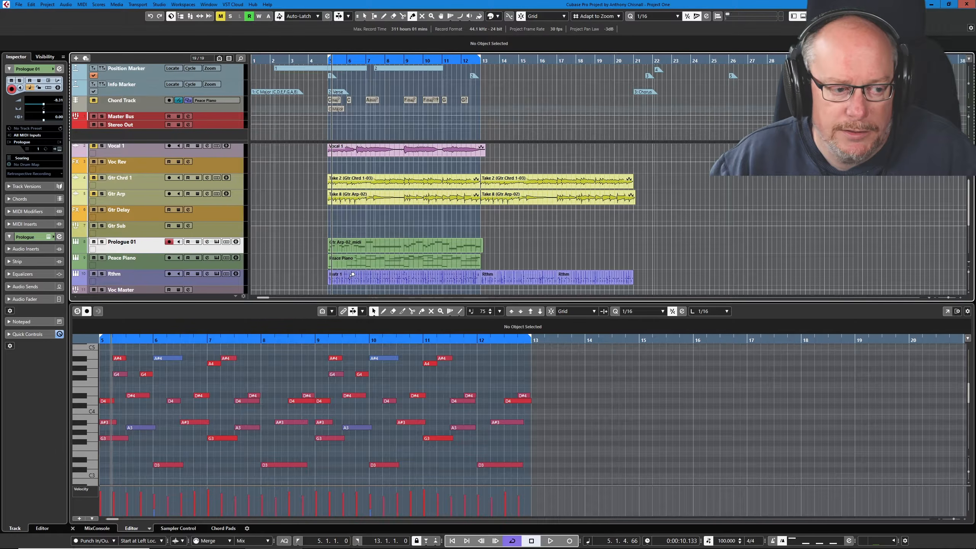
Solo the Peace Piano track, play its part from bar 5, and stop playback.
left_click(152, 265)
left_click(102, 257)
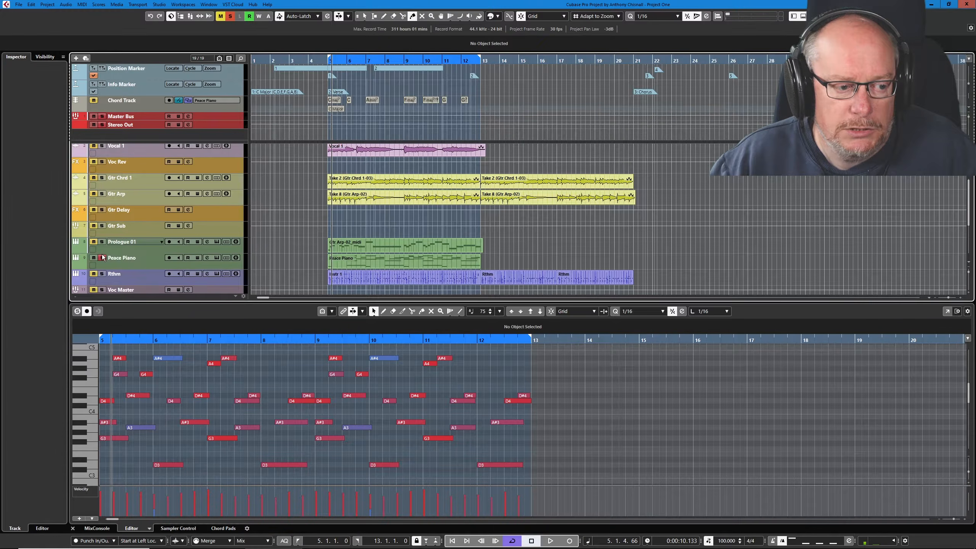
key("space")
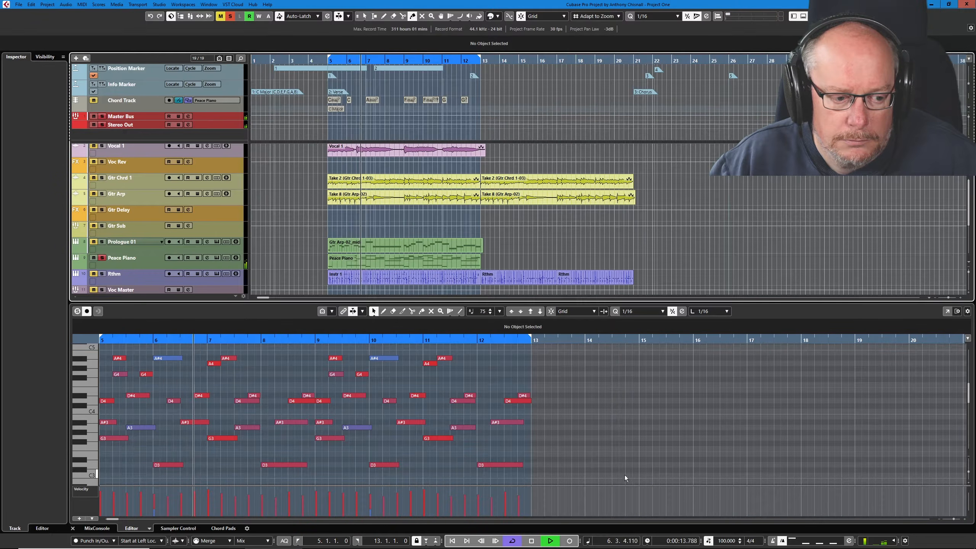
left_click(532, 542)
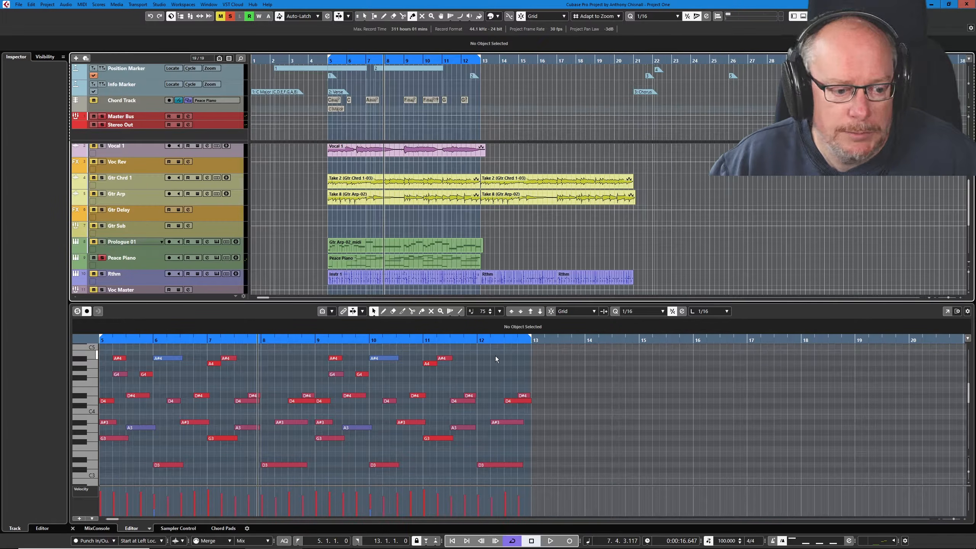
Set the Peace Piano track's Follow Chord Track to Chords, using Synchronize Track Data with Chord Track First and Analyze Chords.
left_click(151, 261)
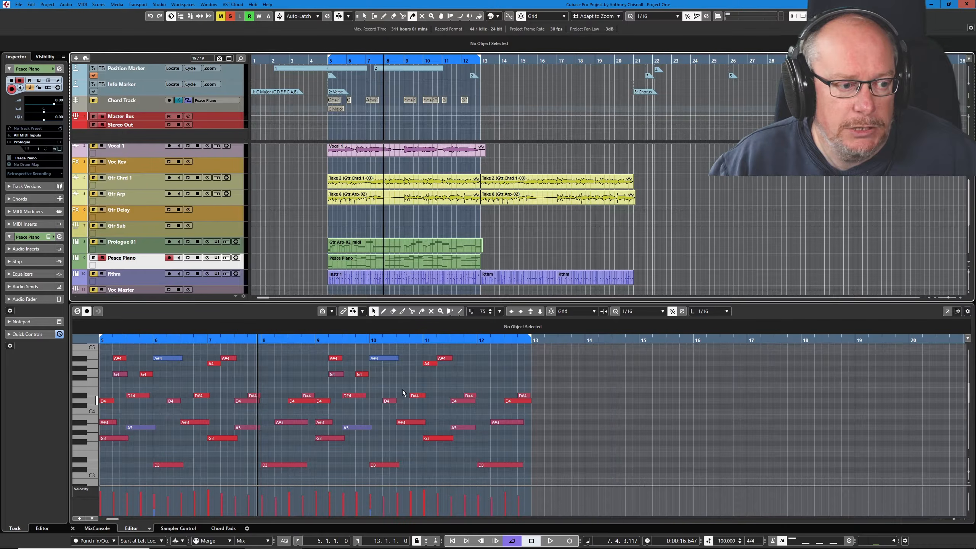
left_click(31, 199)
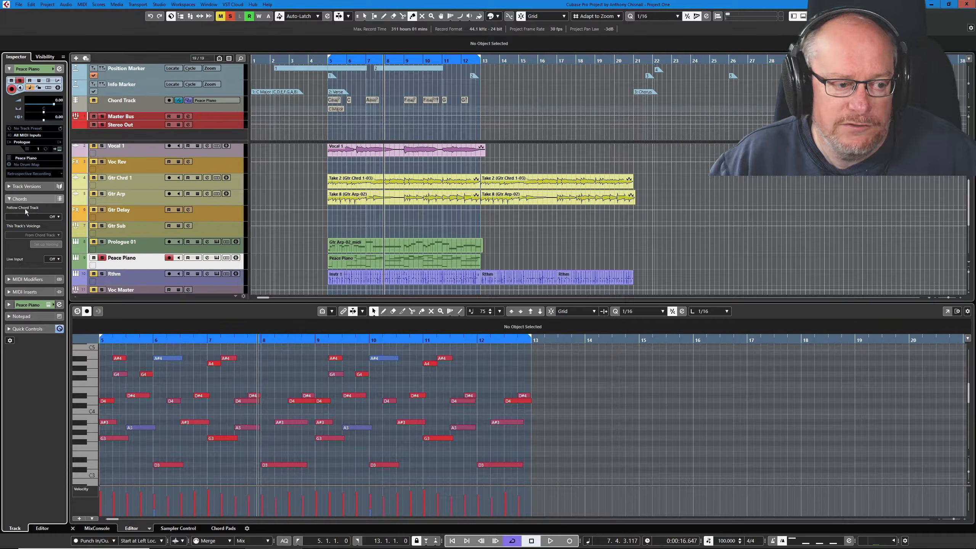
left_click(53, 216)
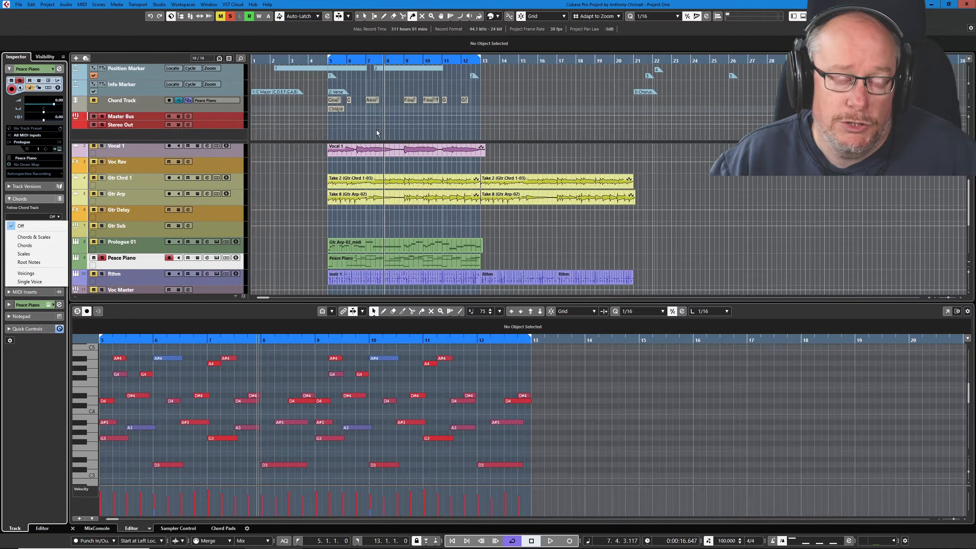
left_click(28, 248)
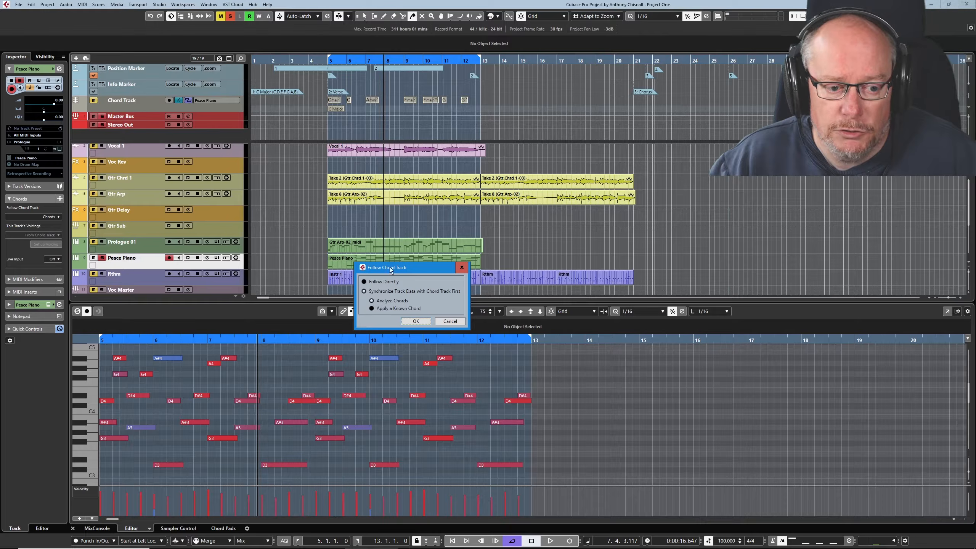
left_click(416, 322)
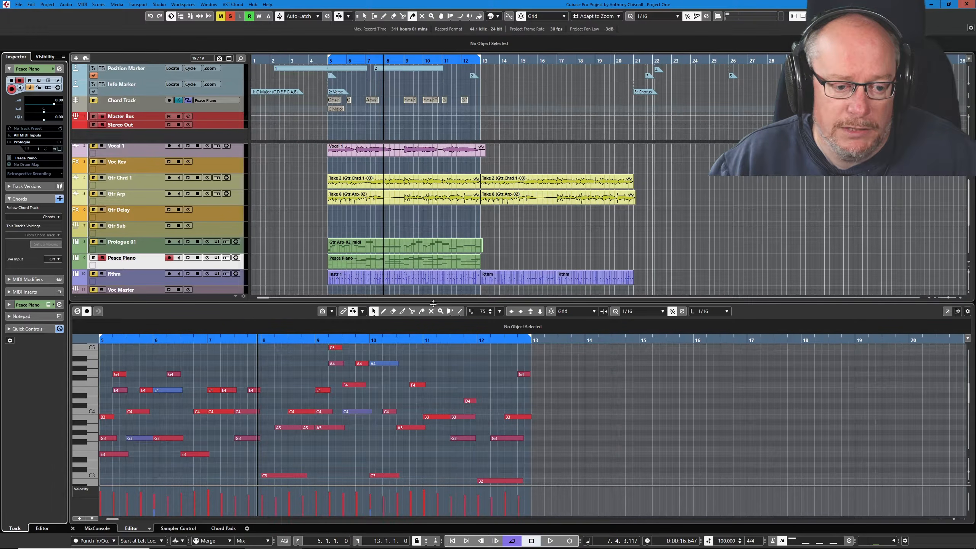
Enlarge the Key Editor, raise the C4 note just before bar 7 to D4, and lower it back to C4.
left_click_drag(433, 304, 433, 232)
scroll(486, 353, "up", 2)
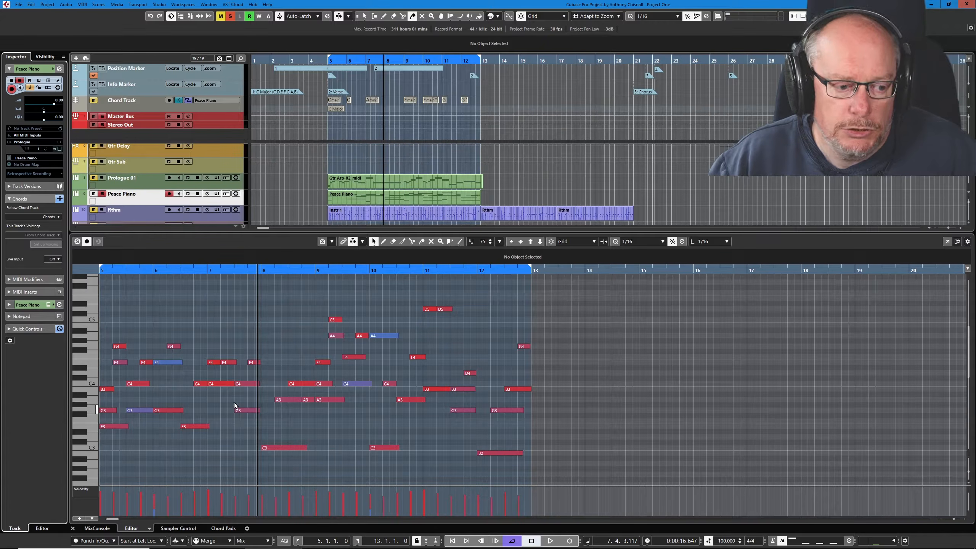
left_click(201, 384)
key("Up")
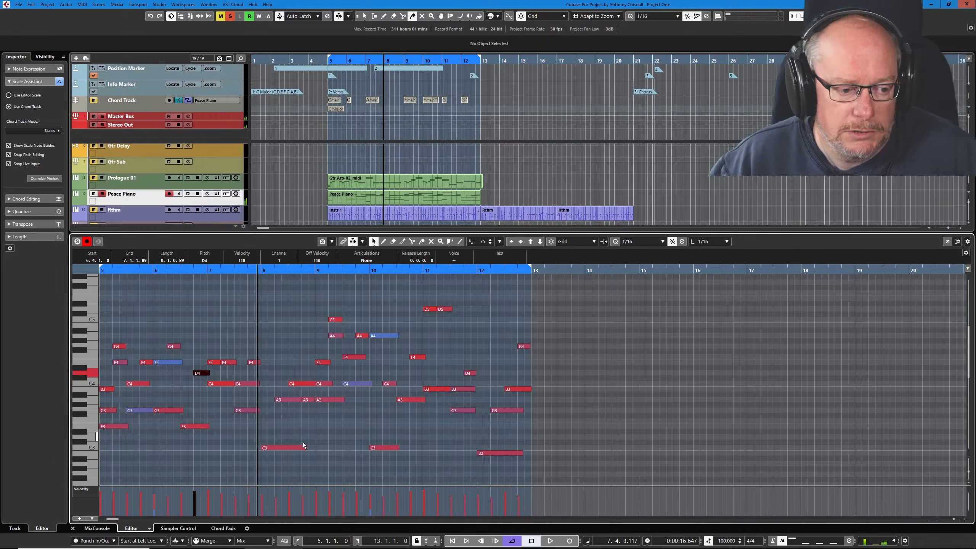
key("Down")
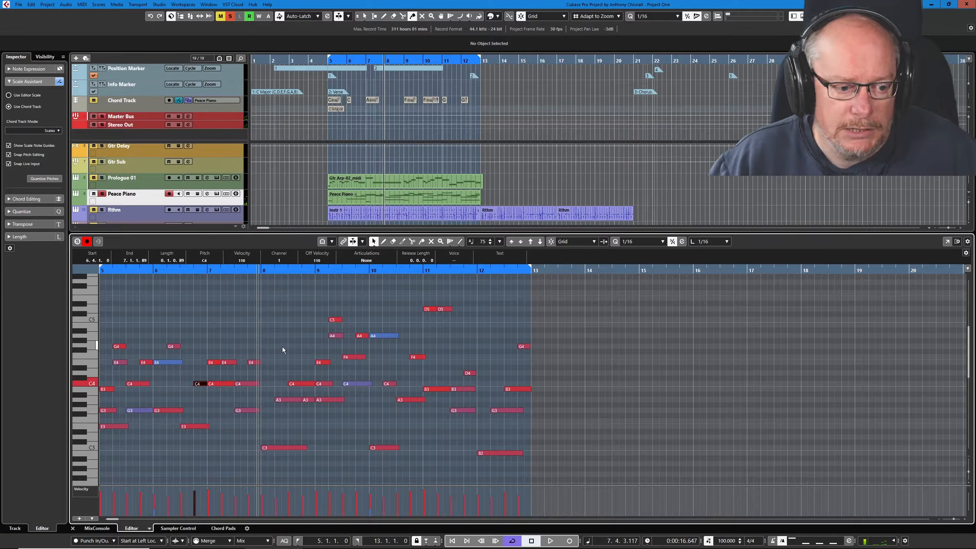
Select and deselect all the piano notes, play back the adapted Peace Piano part, and return the cursor to bar 5.
key("ctrl+a")
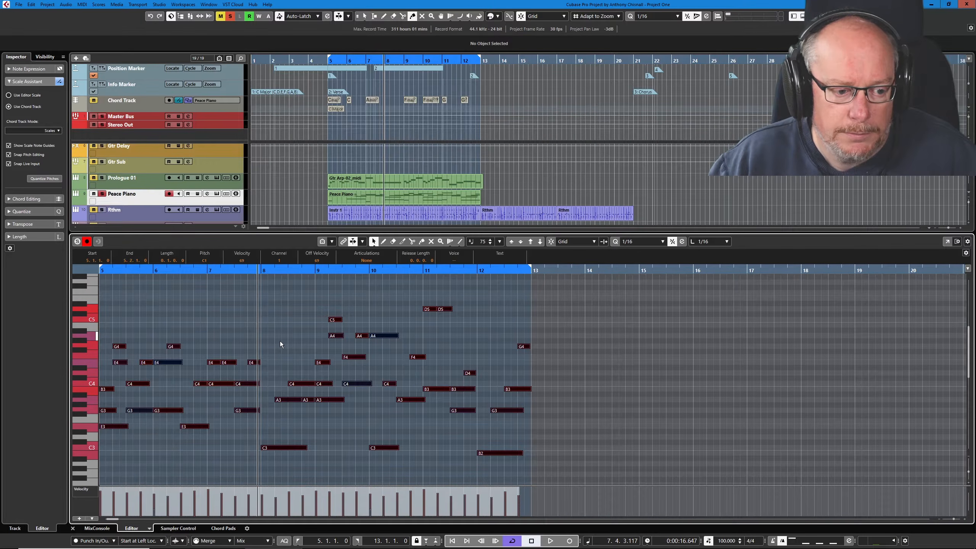
left_click(280, 340)
key("space")
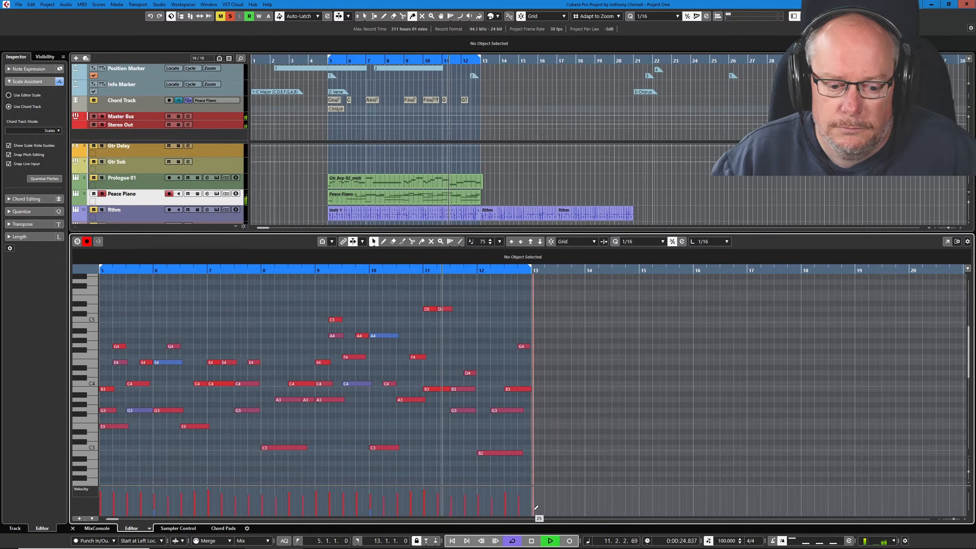
left_click(531, 542)
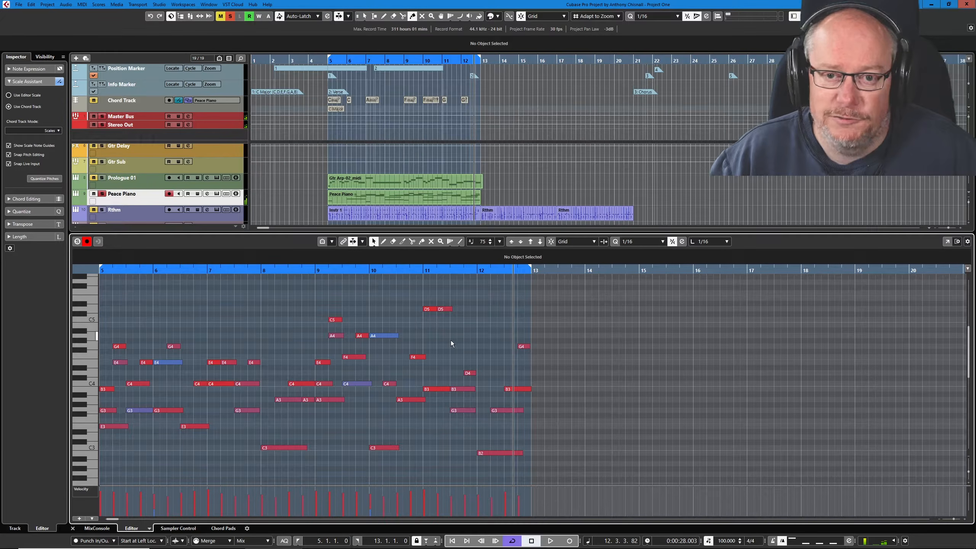
key("KP_1")
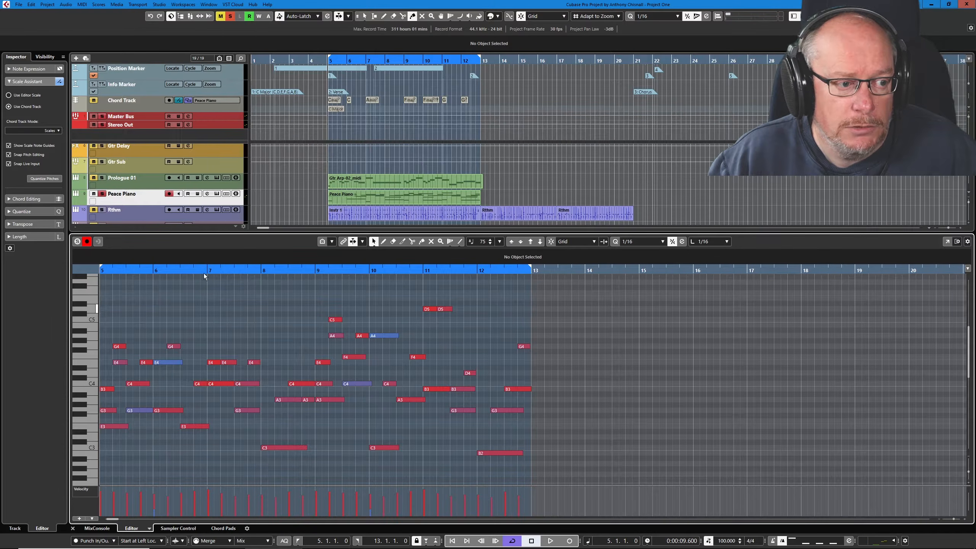
Set Follow Chord Track to Off for the Peace Piano track.
left_click(140, 201)
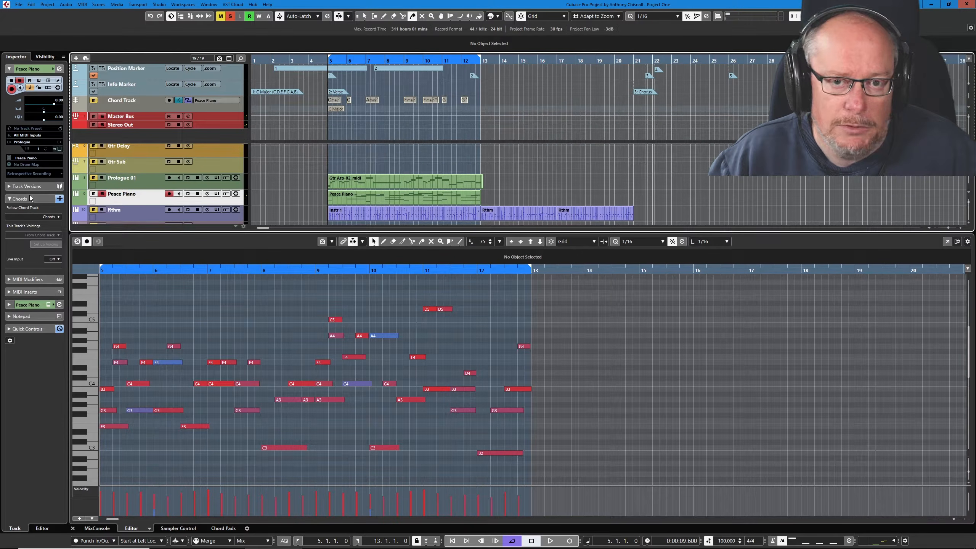
left_click(49, 218)
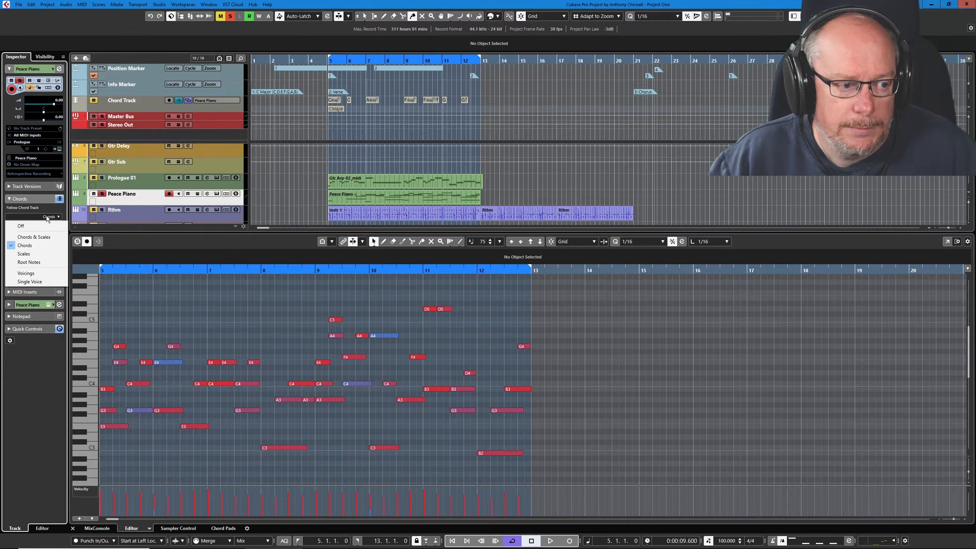
left_click(20, 222)
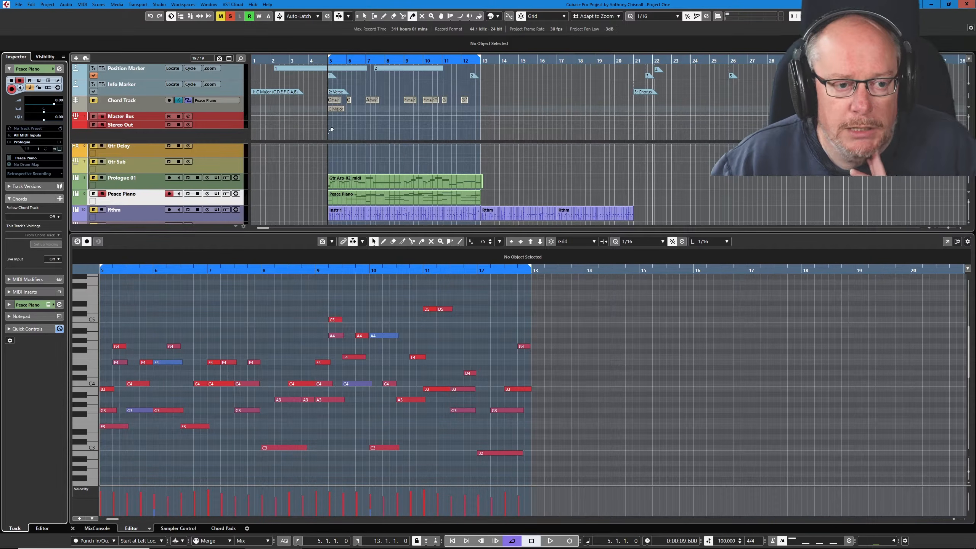
Select all chord events on the Chord Track and move them so that they start at bar 13.
left_click_drag(320, 96, 482, 101)
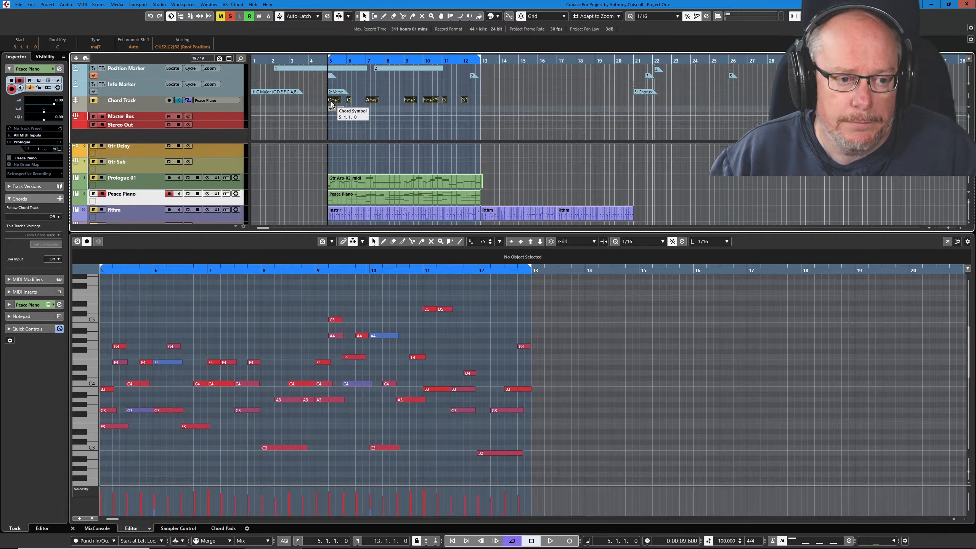
left_click_drag(333, 101, 486, 103)
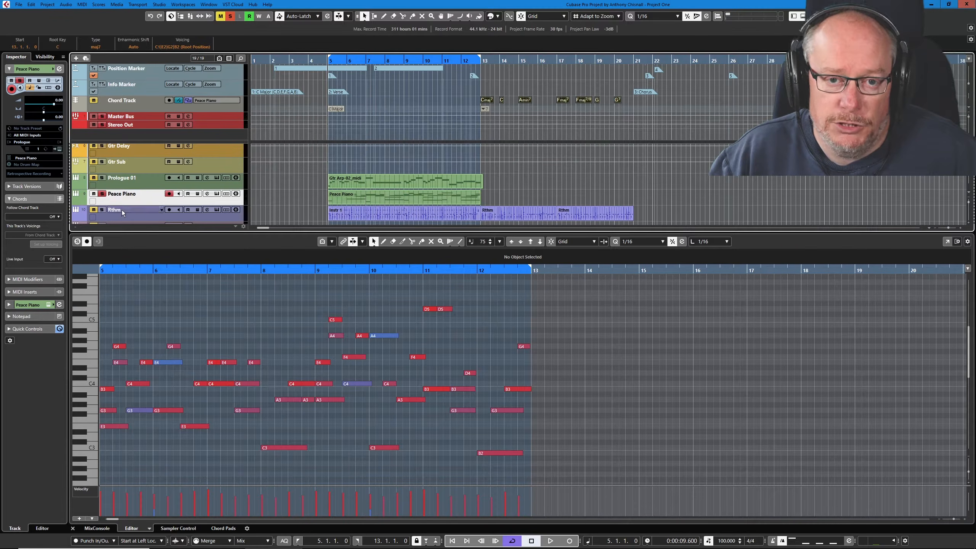
Create chord symbols from the Peace Piano part, including bass notes, tensions and arpeggio detection, and proceed despite the existing chord events.
left_click(48, 4)
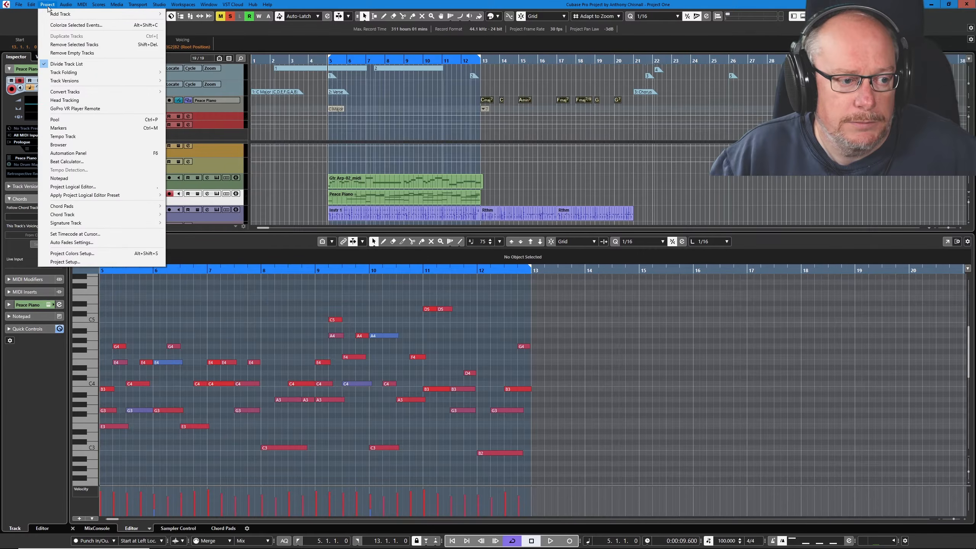
mouse_move(96, 218)
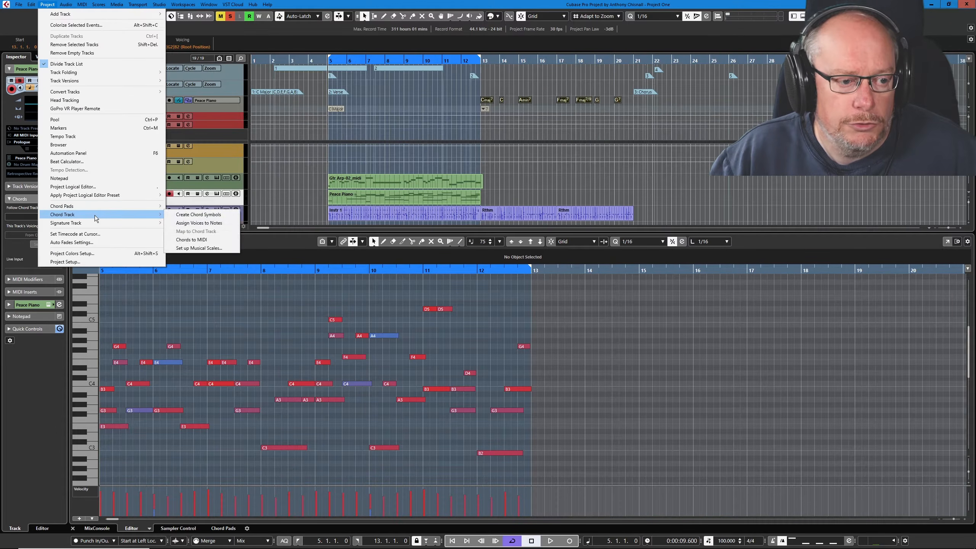
left_click(196, 217)
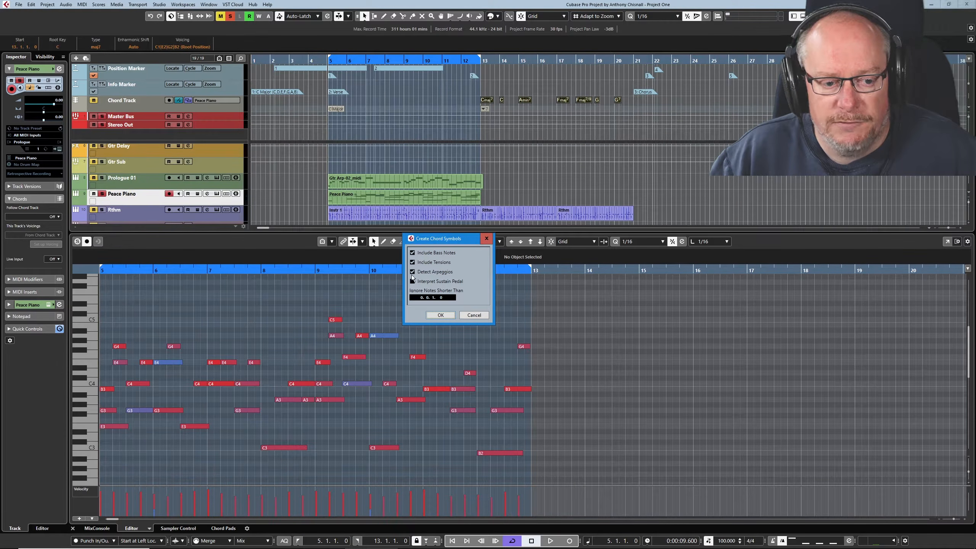
left_click_drag(437, 242, 417, 260)
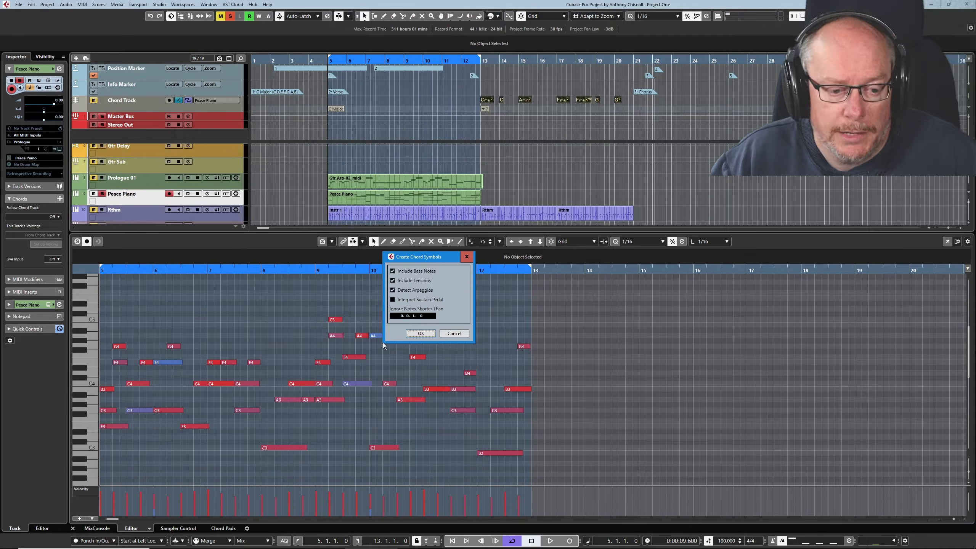
left_click(420, 333)
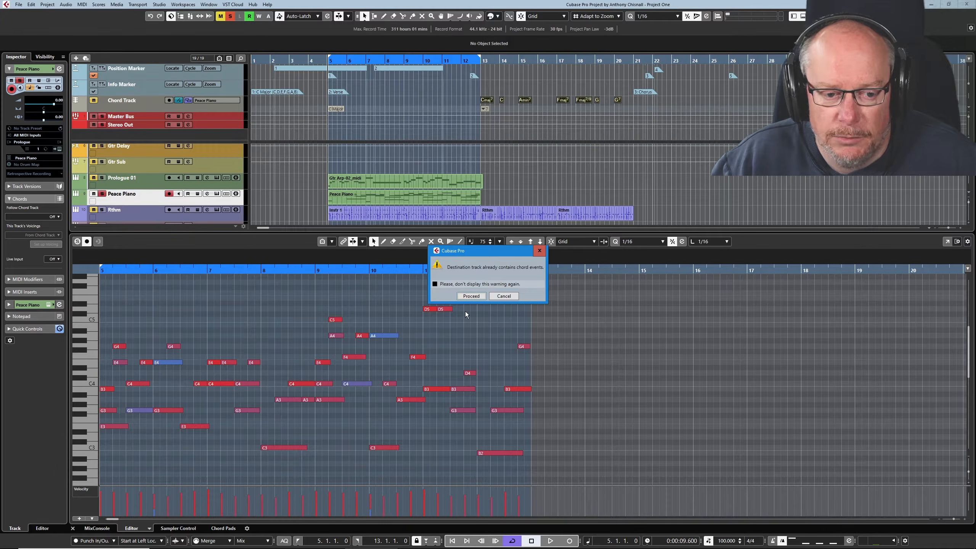
left_click(470, 296)
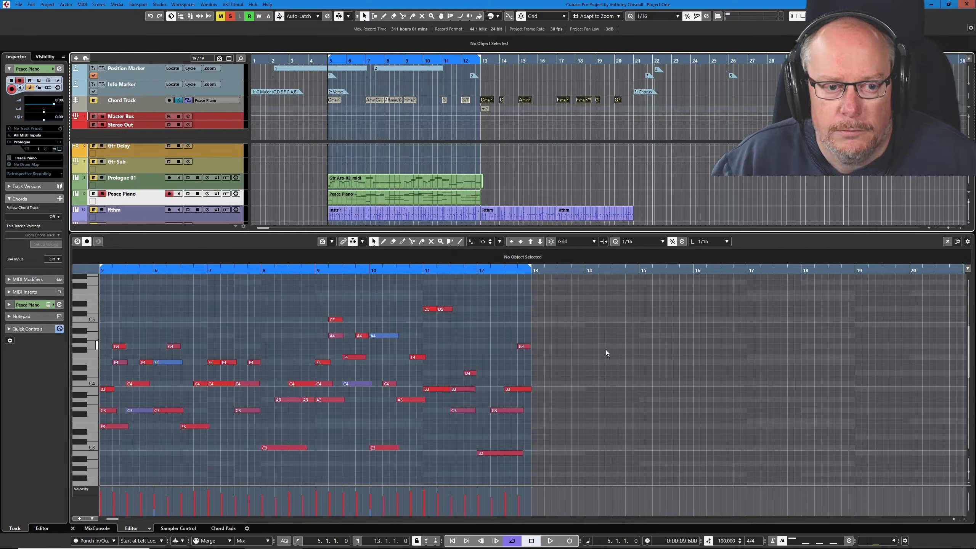
Mute the Peace Piano part, unmute the Chord Track, and play back the newly created chord events.
scroll(337, 110, "up", 3)
scroll(336, 113, "up", 1)
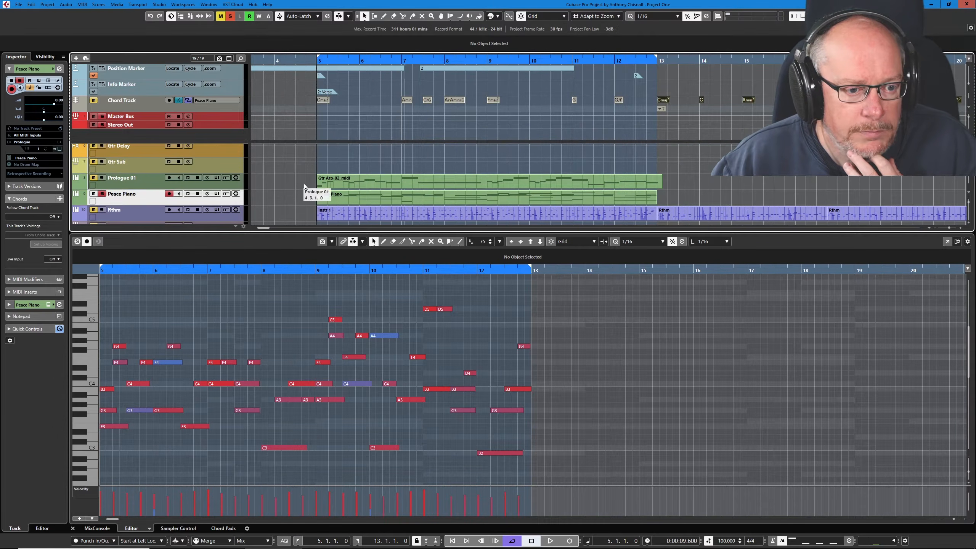
right_click(357, 183)
left_click(414, 187)
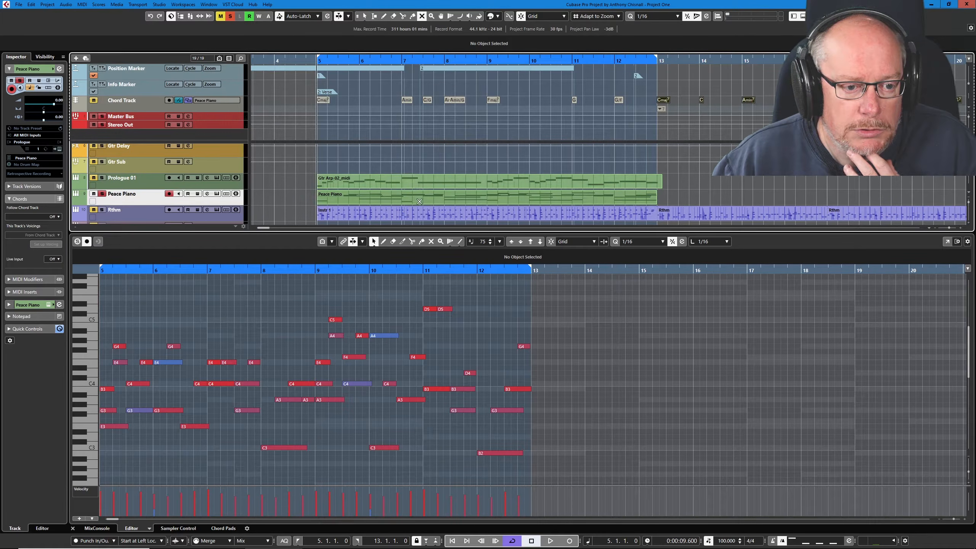
left_click(419, 201)
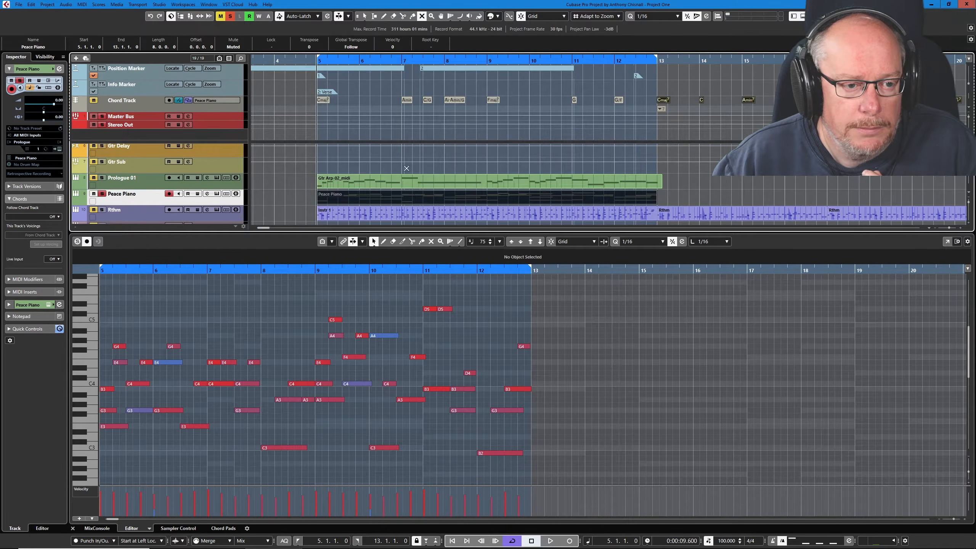
left_click(95, 101)
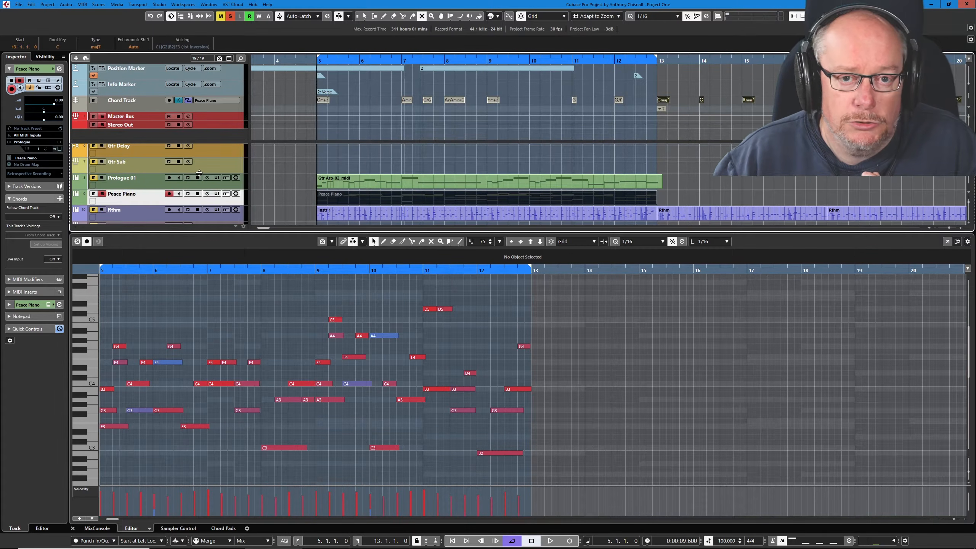
key("space")
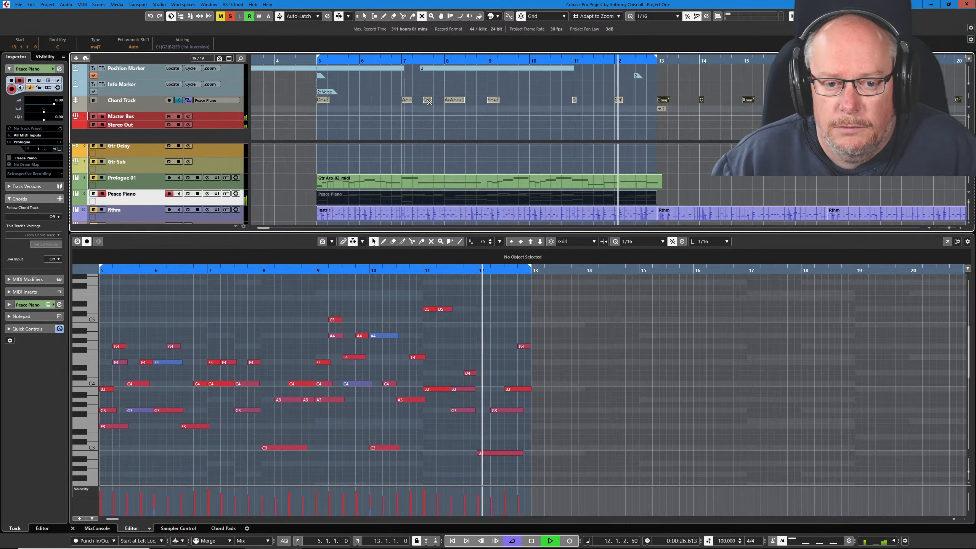
Erase the extra Amin/G event just after bar 8, change the bar 8 chord to Amin7, and play the result briefly.
right_click(480, 102)
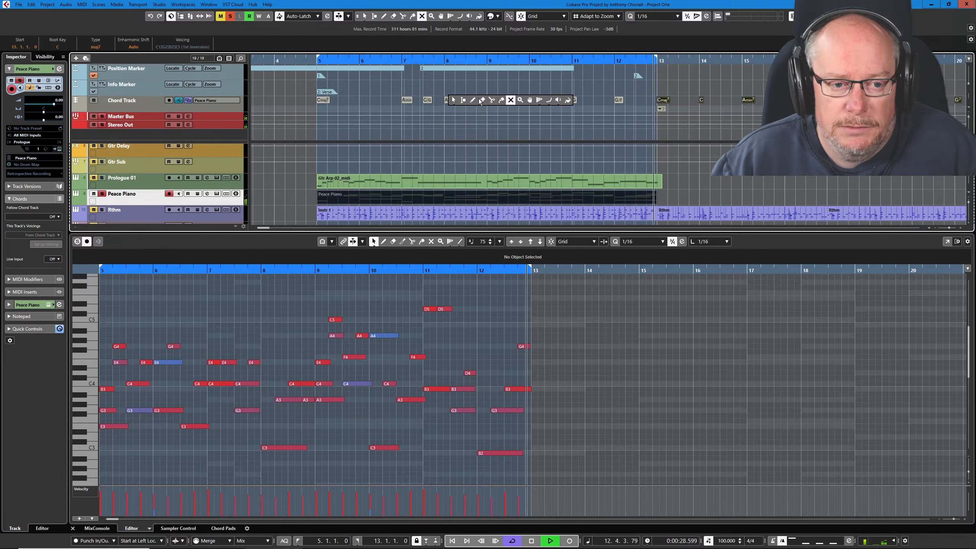
left_click(483, 101)
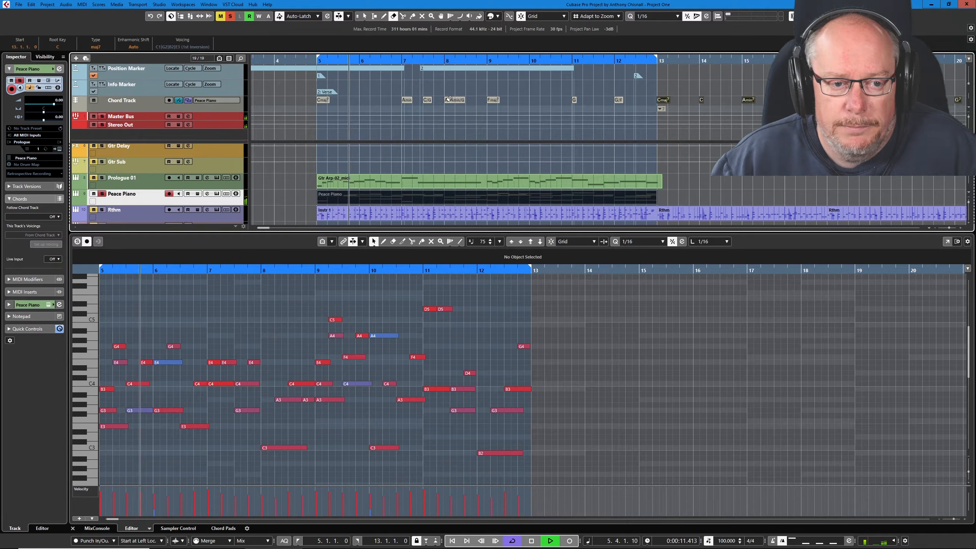
left_click(454, 99)
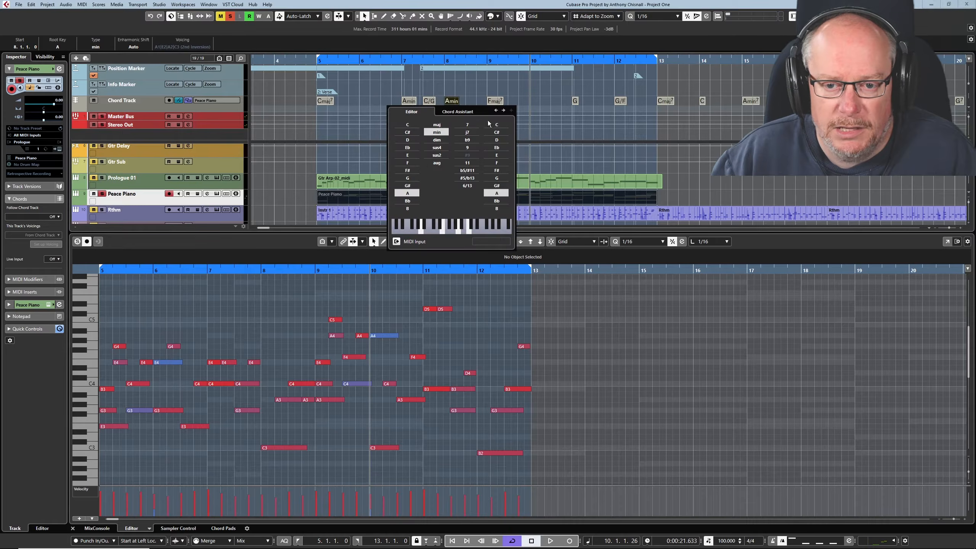
left_click(468, 124)
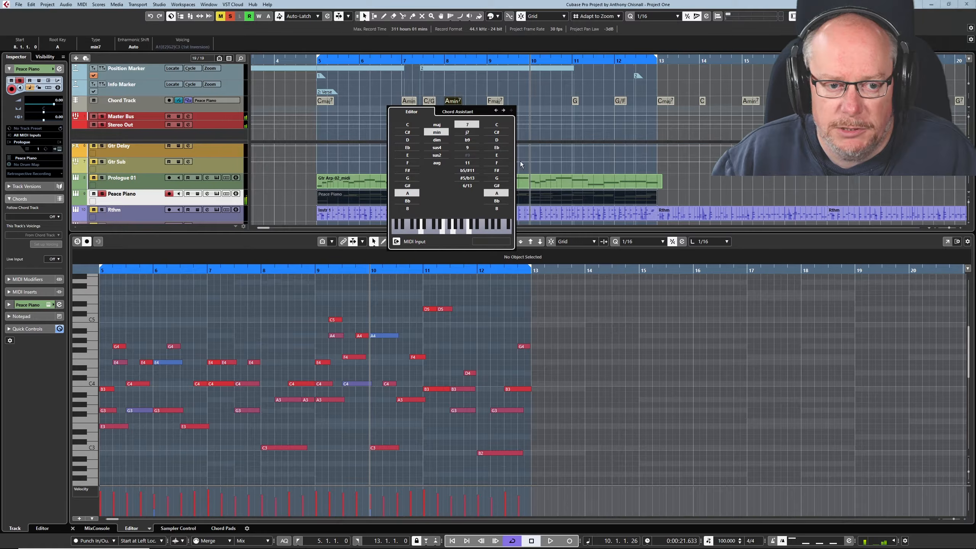
left_click(543, 101)
key("space")
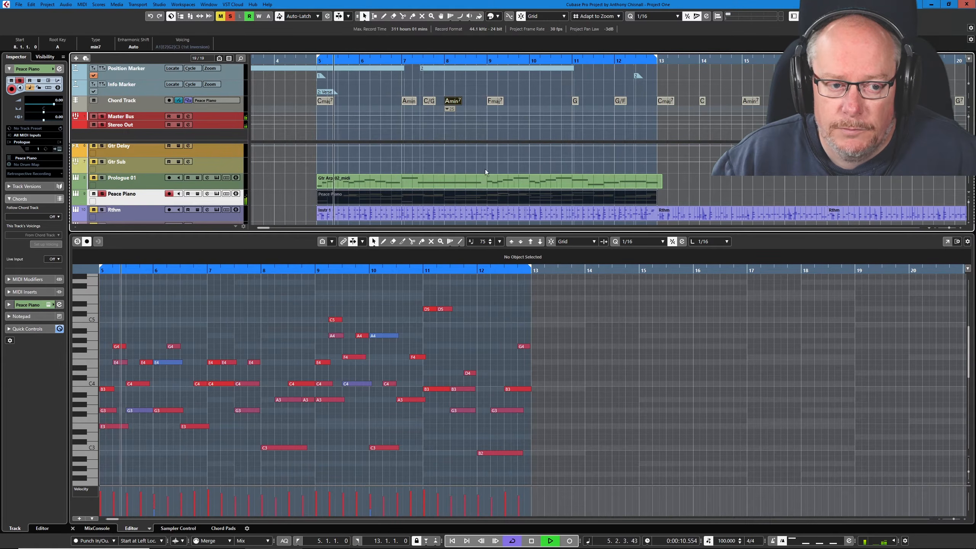
key("space")
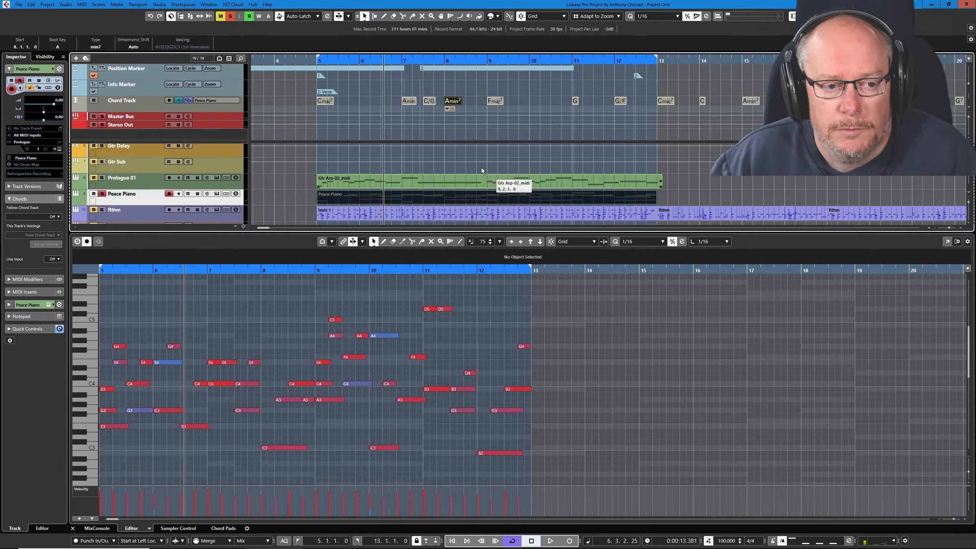
Unmute the Peace Piano part and duplicate it so that the copy starts at bar 13.
key("g")
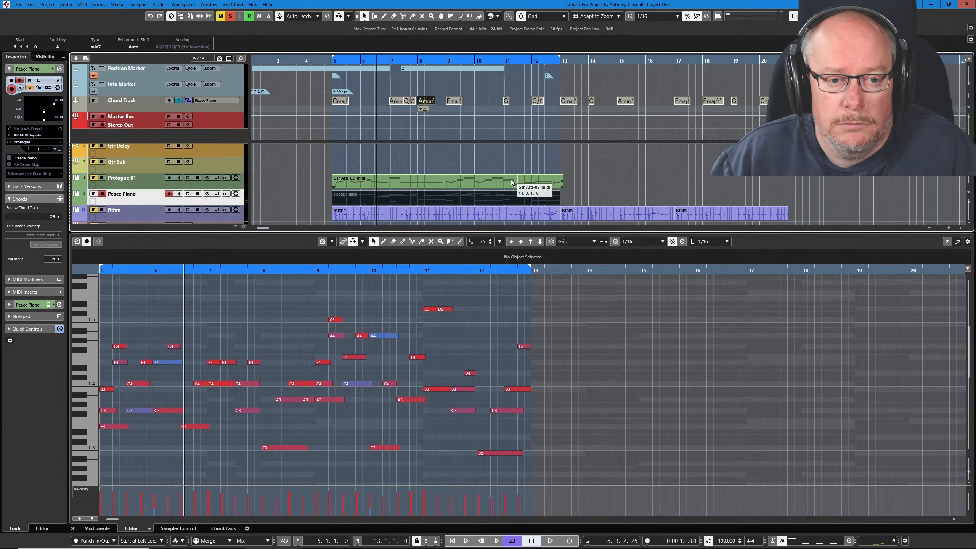
left_click(319, 187)
left_click(434, 192)
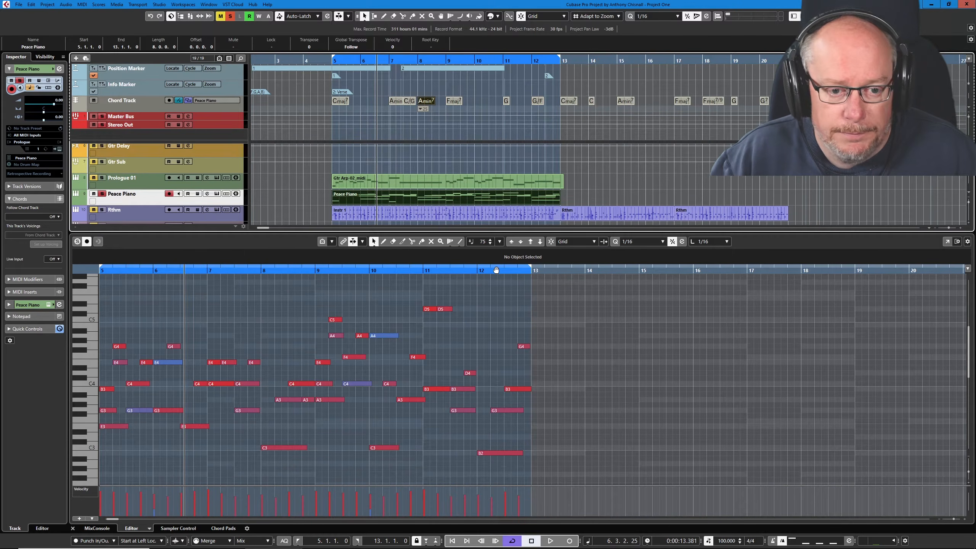
key("ctrl+d")
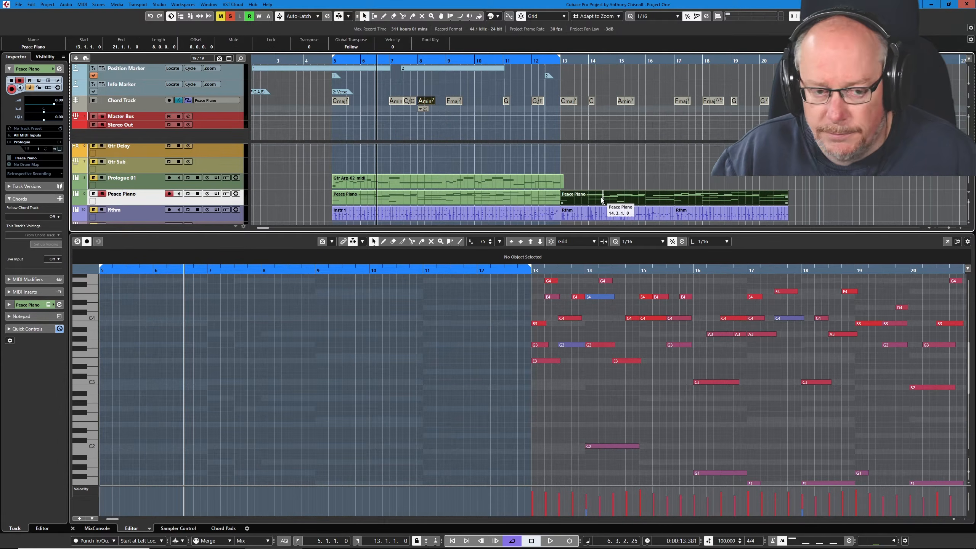
Play back the arrangement and extend the right locator to bar 21 so the cycle covers the duplicated piano part.
key("space")
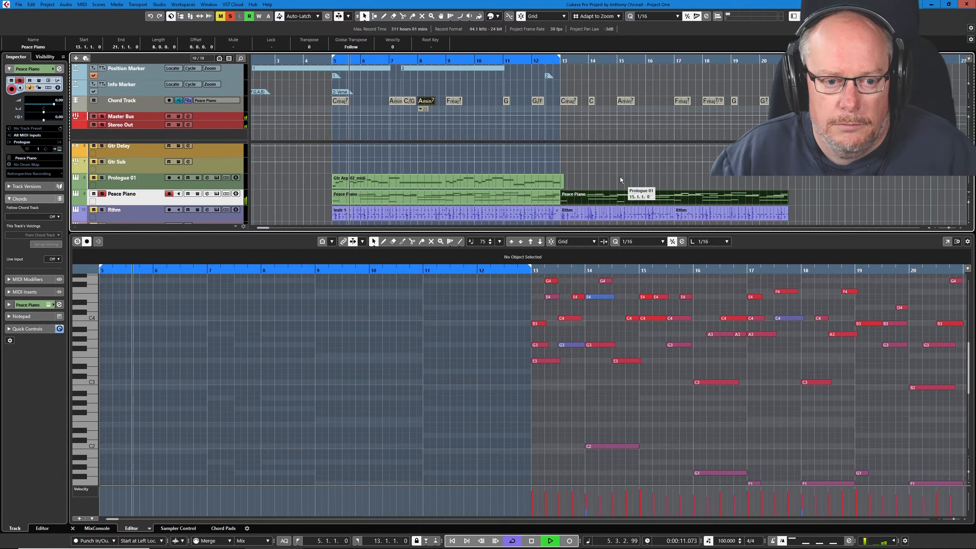
key("g")
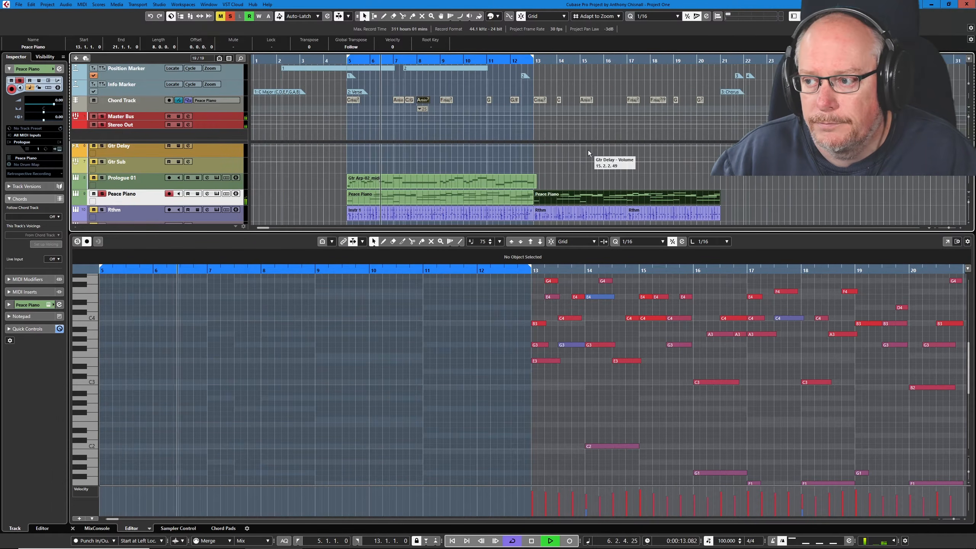
left_click_drag(533, 58, 719, 60)
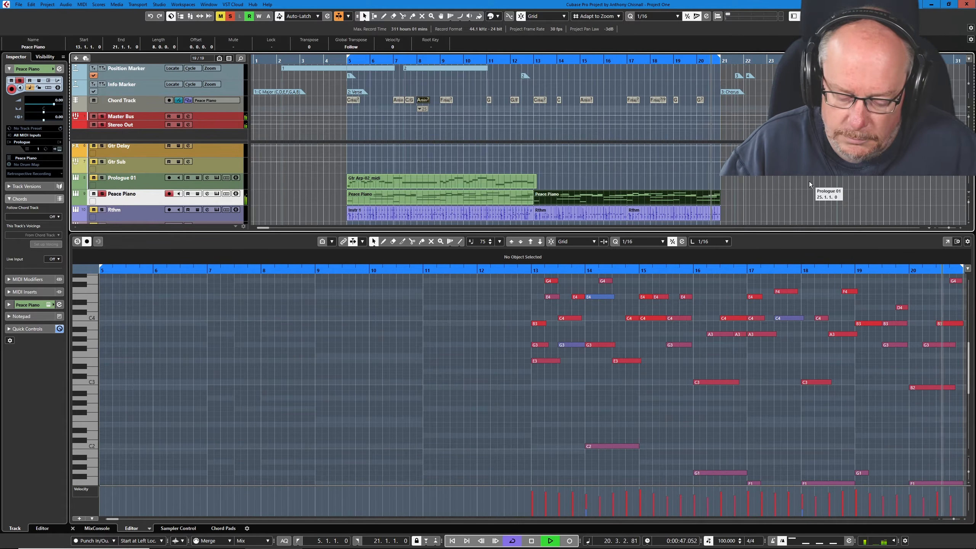
key("space")
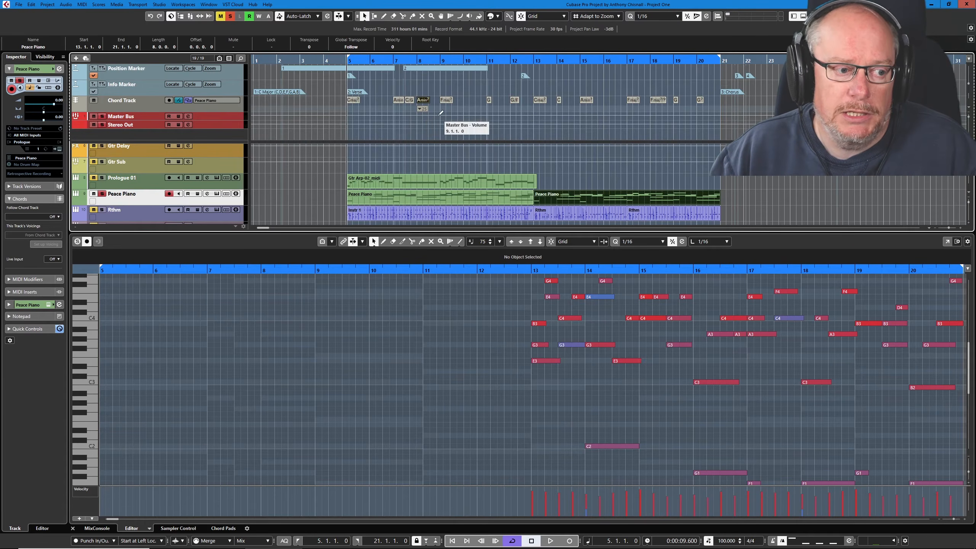
Try replacing the bar 8 chord with suggestions from the Chord Assistant's Proximity view, including Dmin and A#dim.
double_click(420, 99)
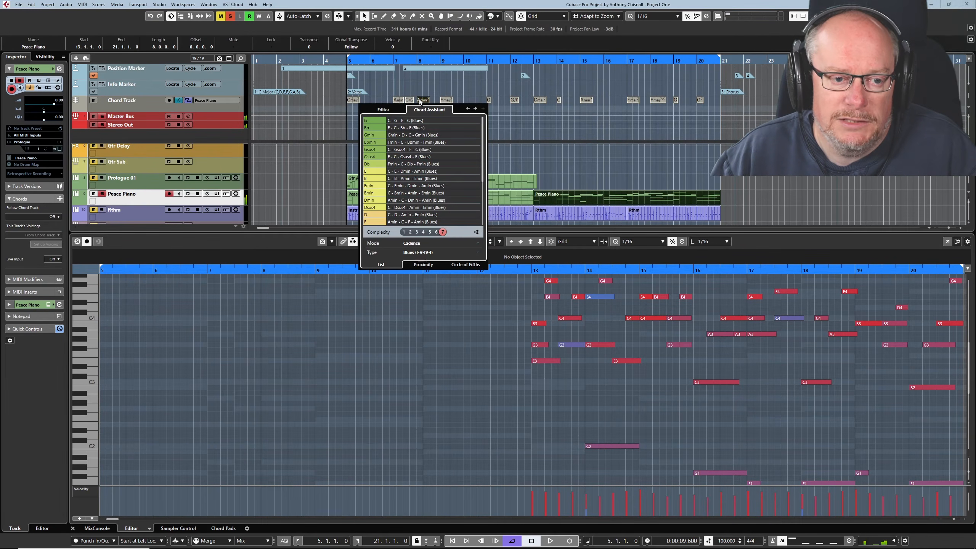
left_click(400, 109)
left_click(424, 110)
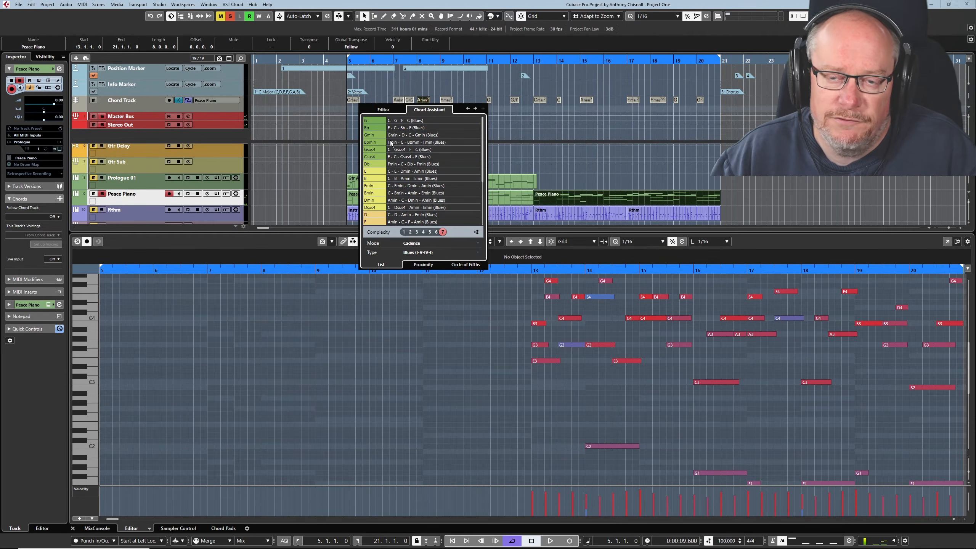
left_click(415, 265)
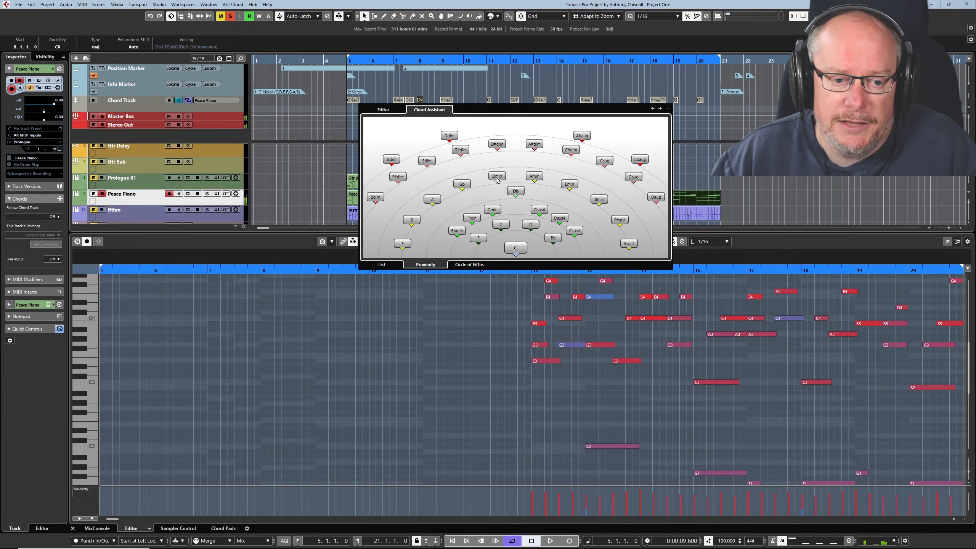
left_click(535, 145)
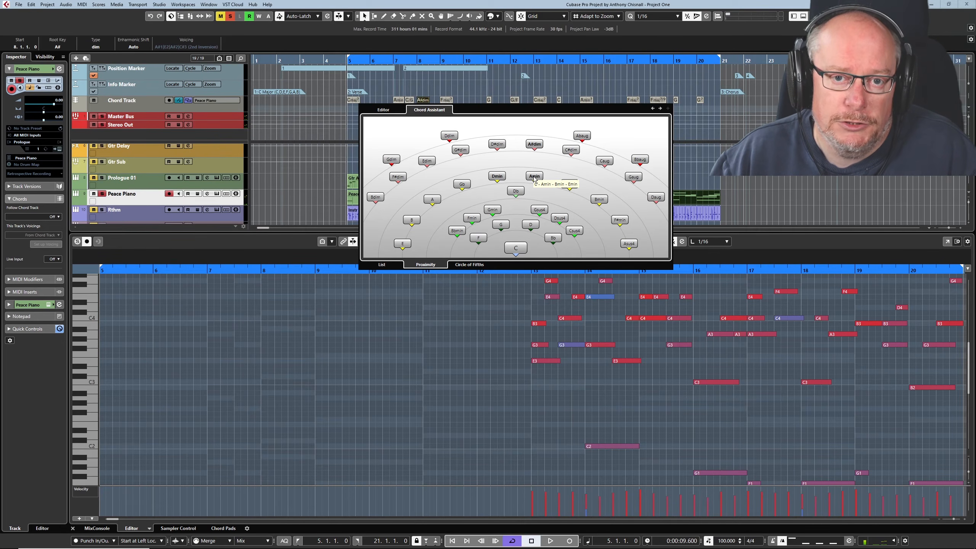
Set the bar 8 chord to Amin from the Circle of Fifths, and rotate the circle to D, comparing its major and minor modes.
left_click(479, 265)
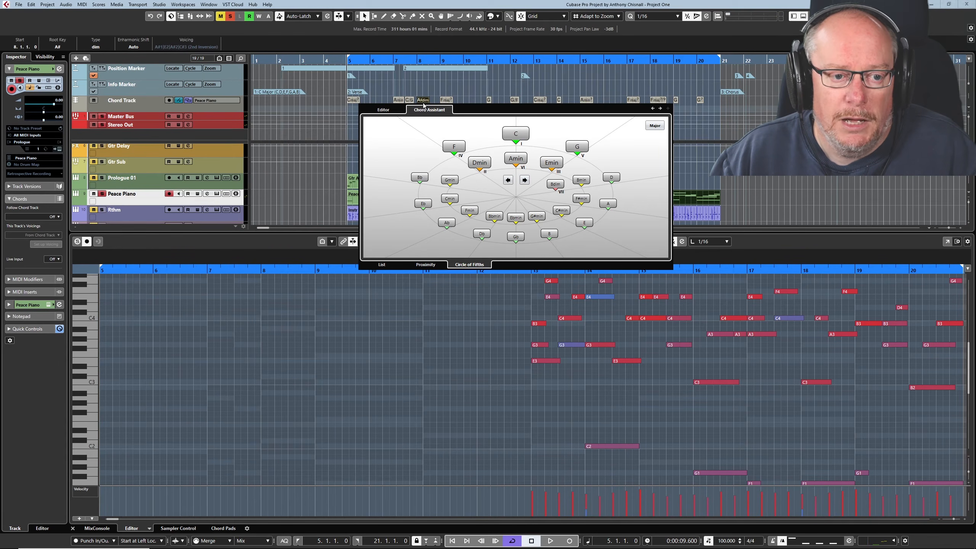
left_click(516, 158)
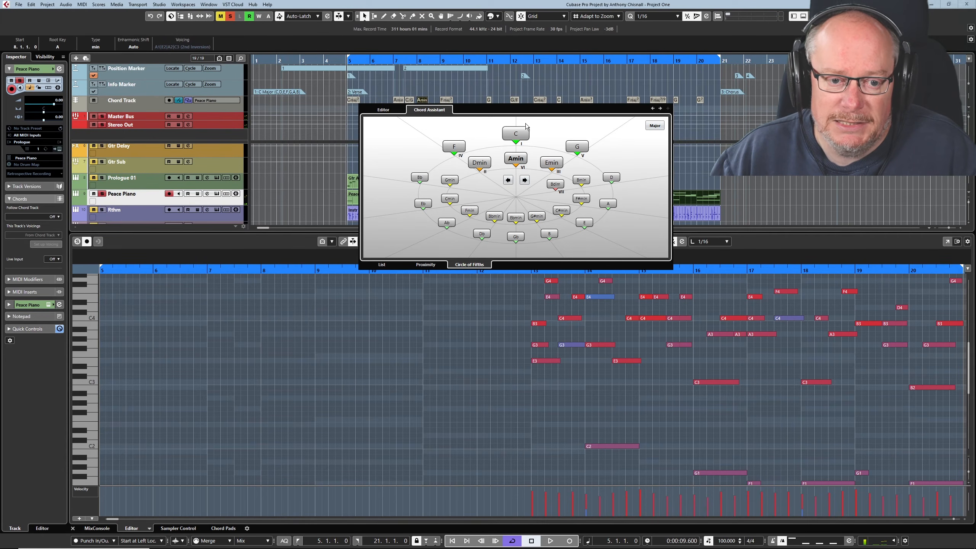
left_click(525, 180)
left_click(525, 180)
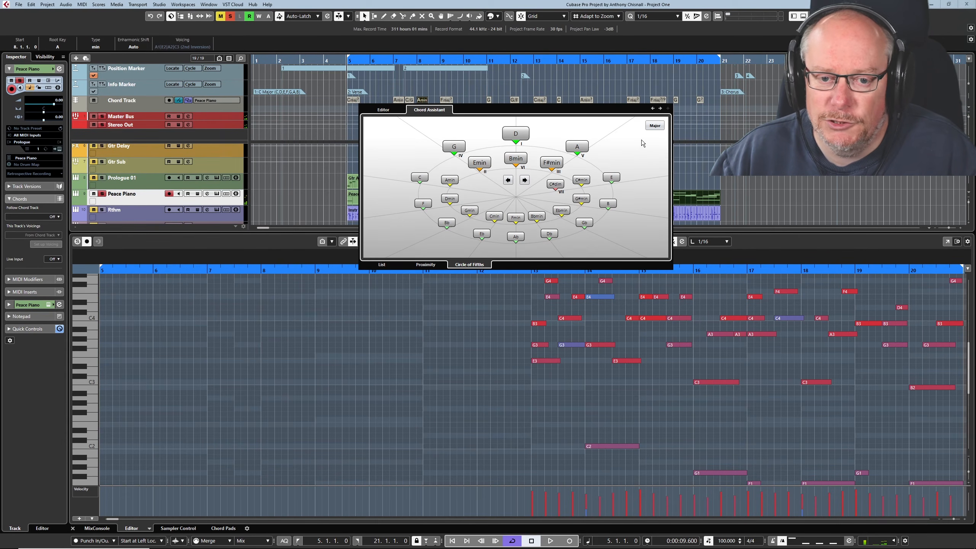
left_click(656, 124)
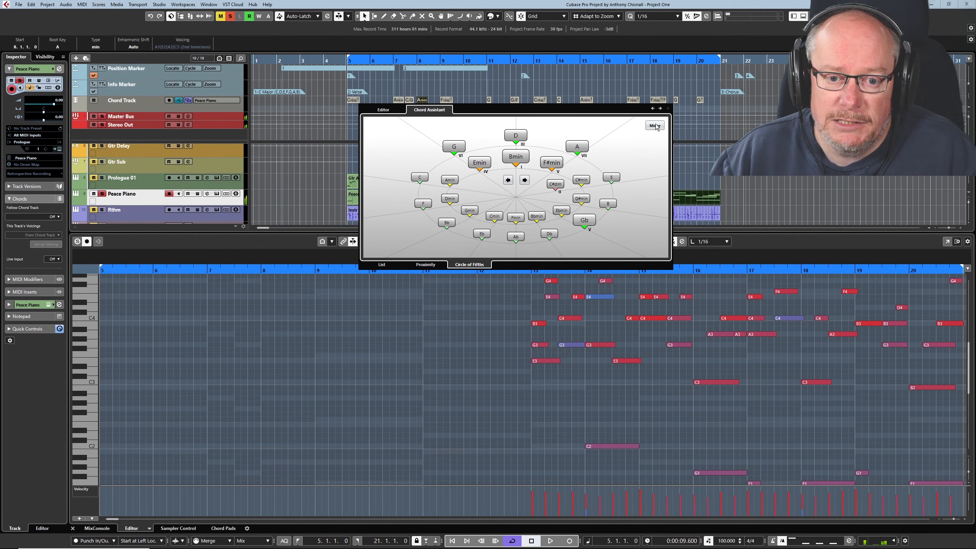
left_click(656, 126)
left_click(656, 125)
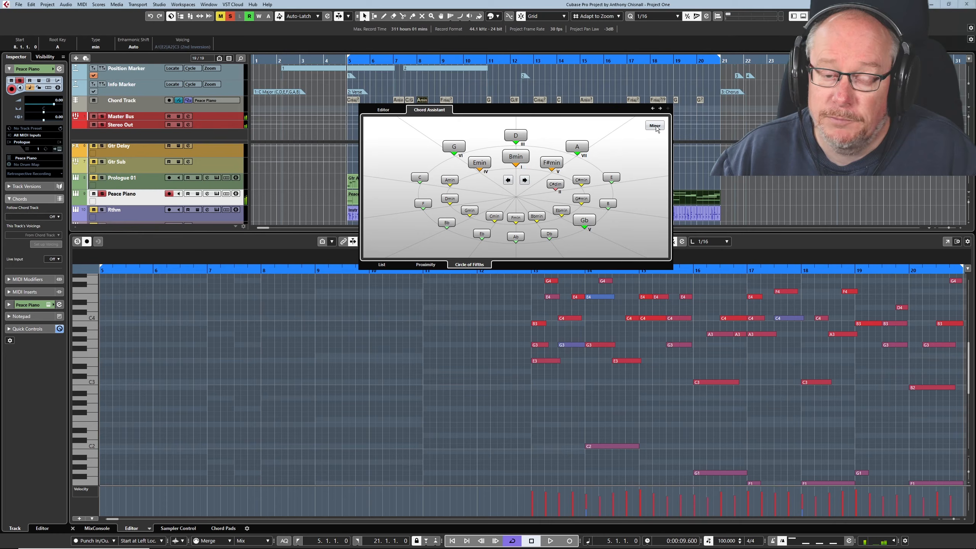
left_click(655, 125)
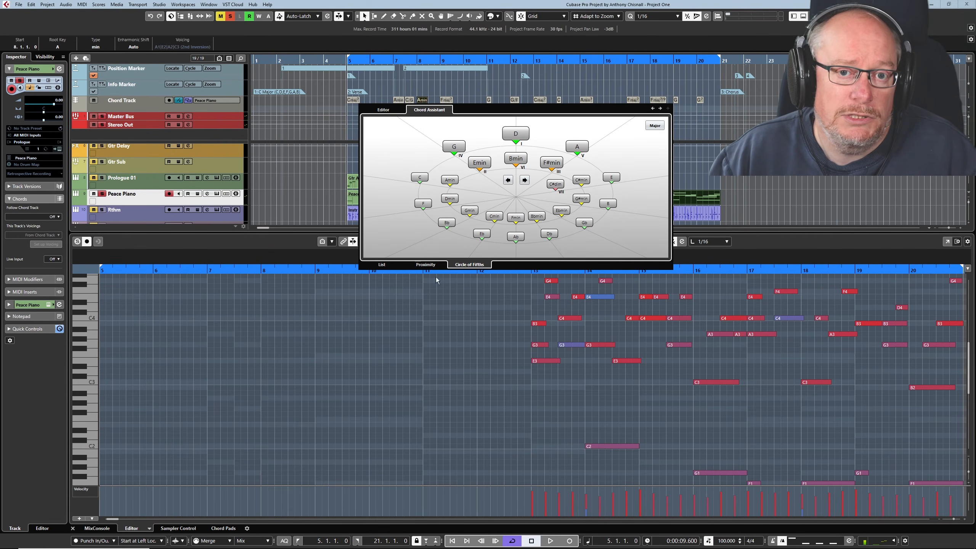
left_click(330, 109)
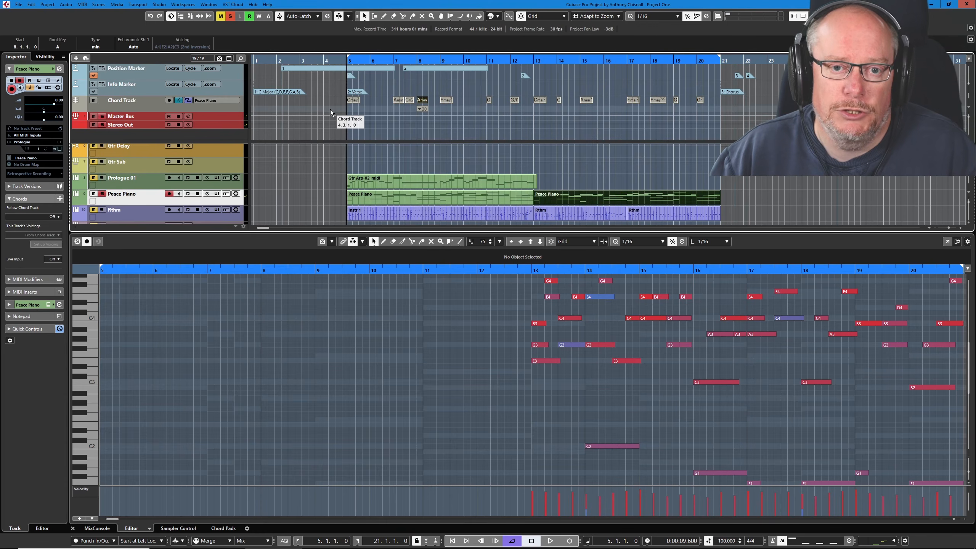
Set the Scale Assistant's Chord Track Mode to Chords for the Key Editor.
left_click(309, 296)
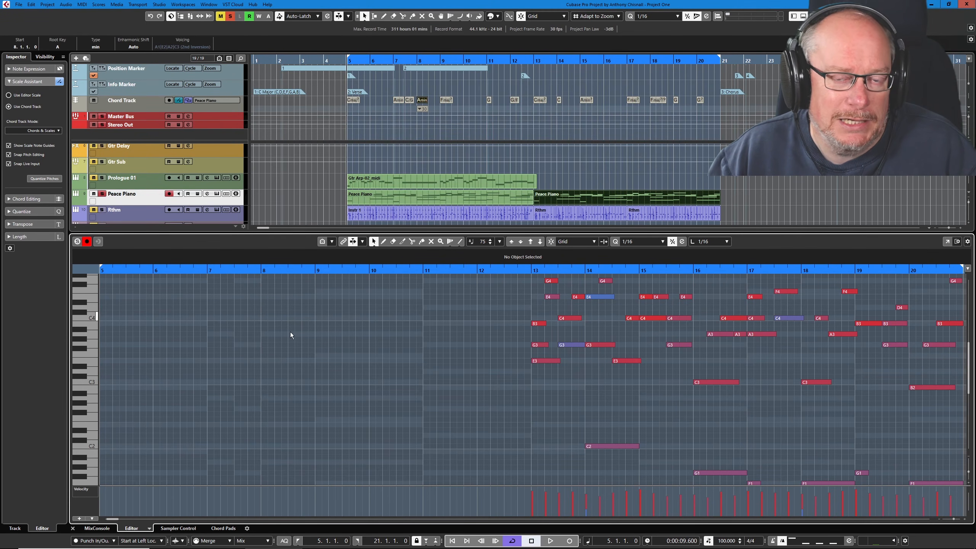
left_click(42, 131)
left_click(34, 148)
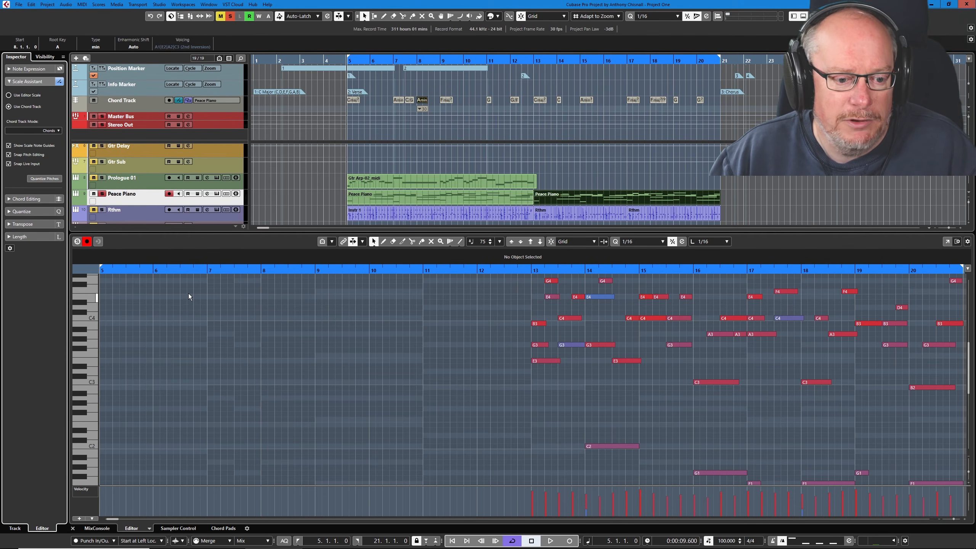
Draw a C Major scale event at bar 1 on the Chord Track.
right_click(270, 102)
left_click(295, 103)
left_click(258, 106)
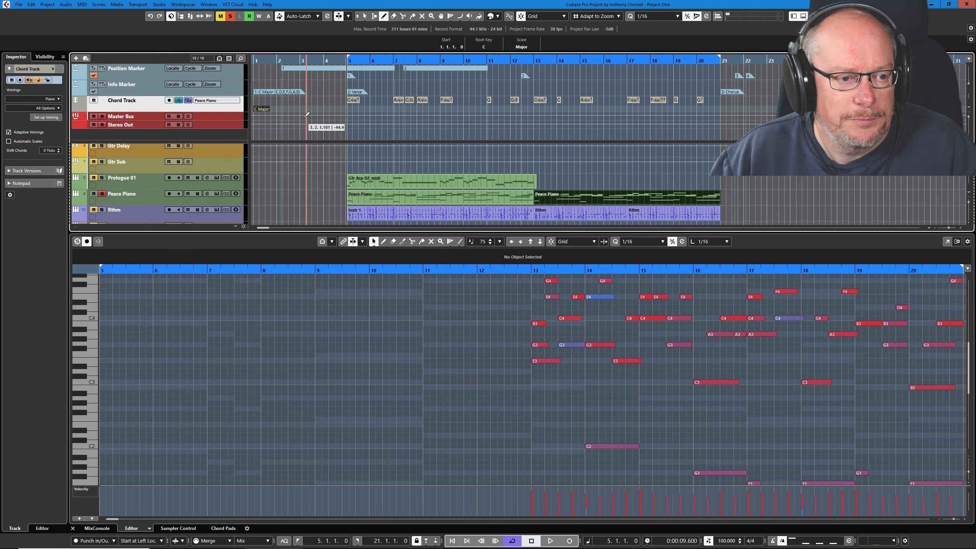
Set the Scale Assistant's Chord Track Mode to Scales for the Key Editor.
left_click(371, 320)
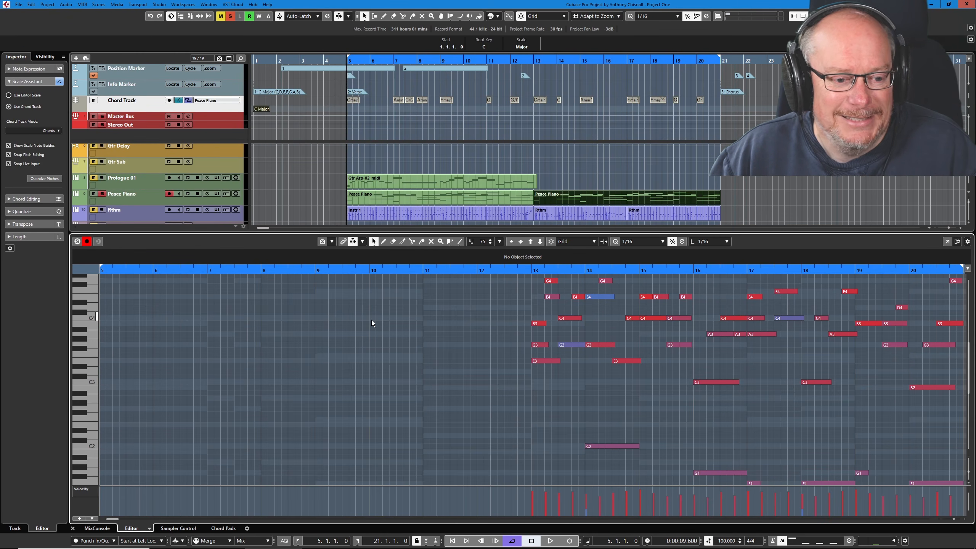
left_click(25, 130)
left_click(7, 140)
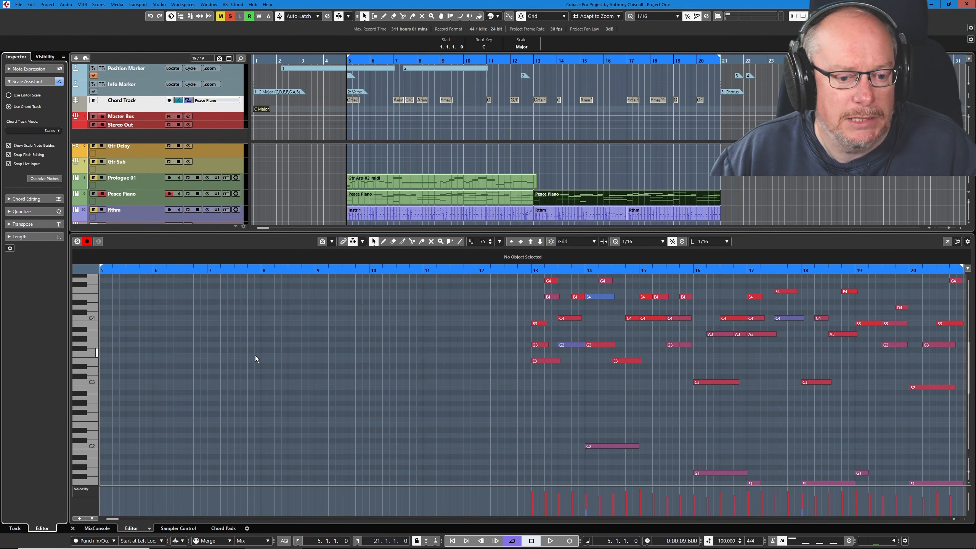